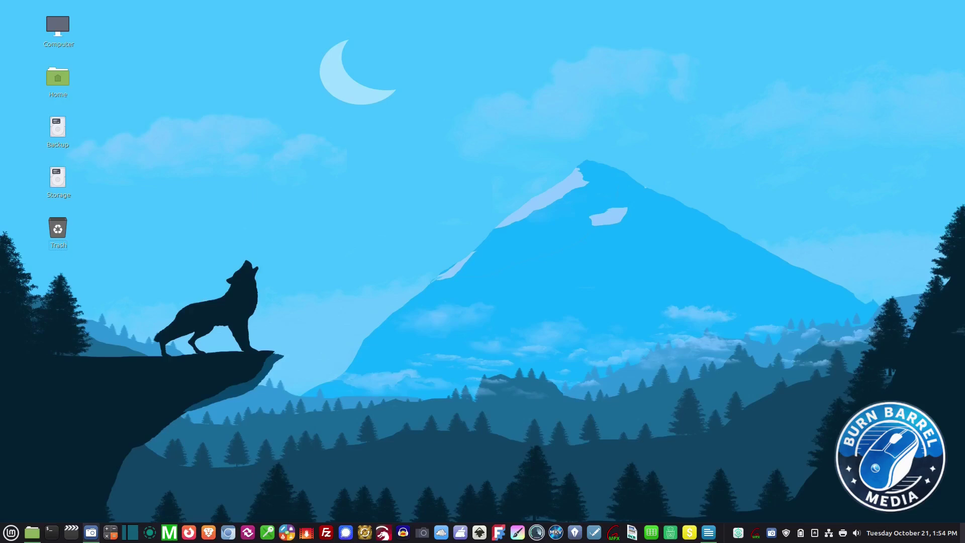
Draw on-screen annotation arrows pointing to several areas of the bottom panel.
mouse_move(589, 139)
left_mouse_down()
mouse_move(494, 483)
mouse_move(520, 474)
left_mouse_up()
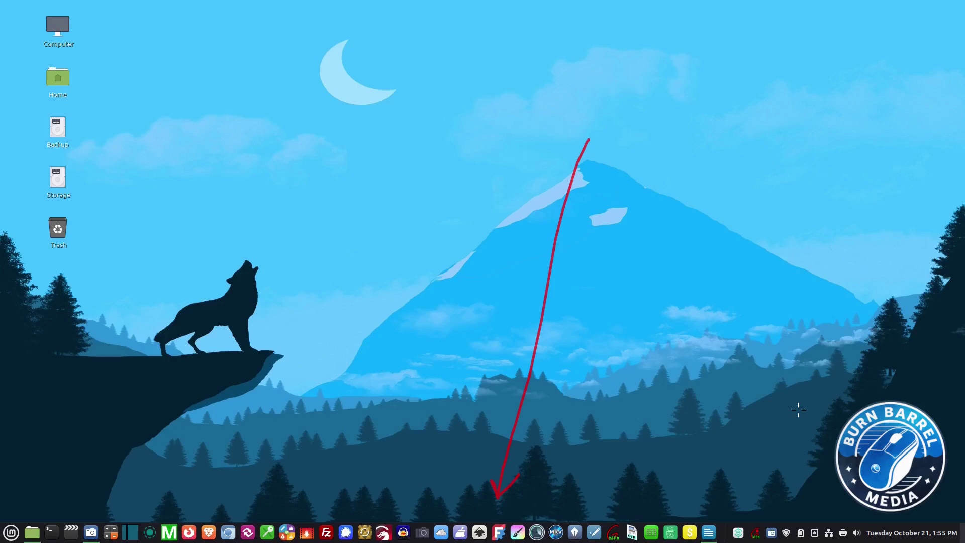
key("shift+F9")
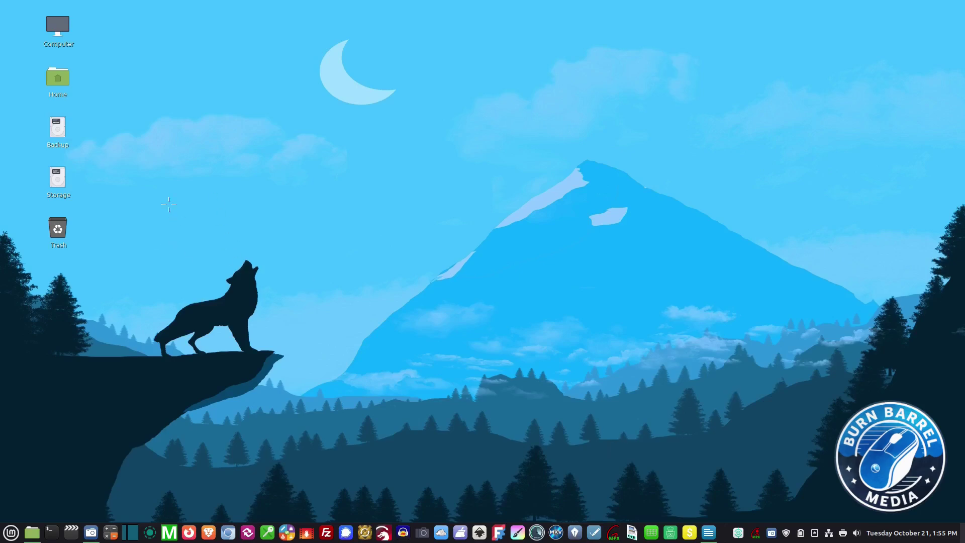
left_click_drag(169, 204, 200, 516)
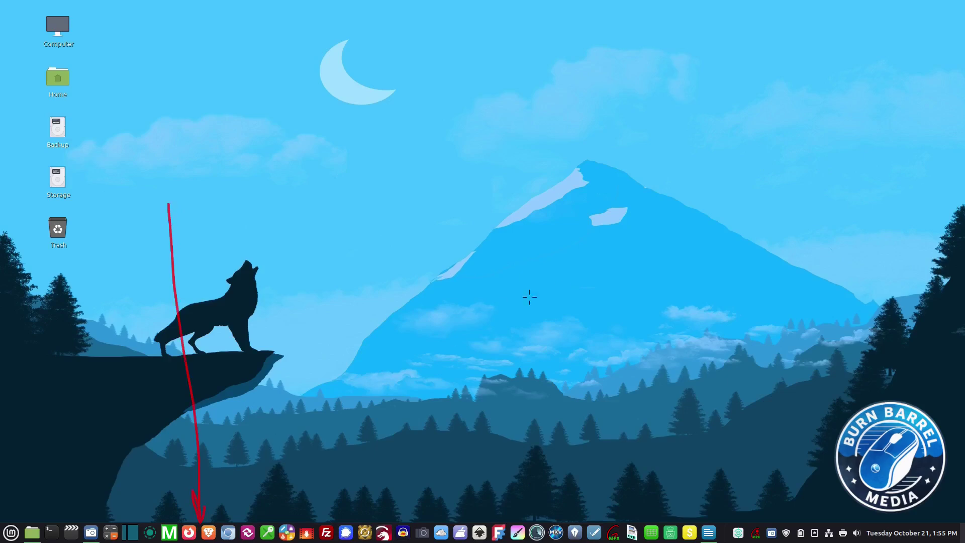
mouse_move(722, 160)
left_mouse_down()
mouse_move(694, 490)
mouse_move(711, 492)
left_mouse_up()
mouse_move(878, 194)
left_mouse_down()
mouse_move(861, 496)
mouse_move(878, 484)
left_mouse_up()
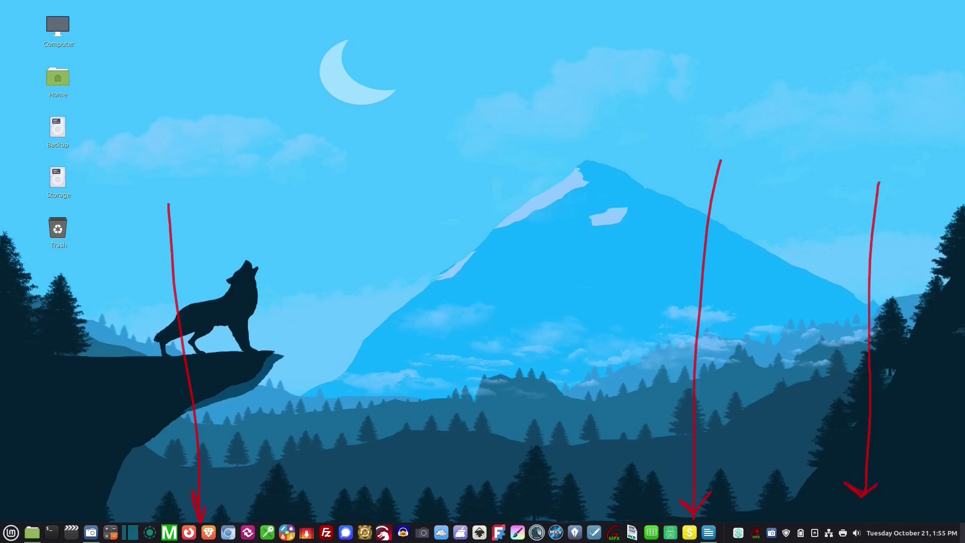
key("shift+F9")
mouse_move(159, 285)
left_mouse_down()
mouse_move(15, 514)
mouse_move(30, 503)
left_mouse_up()
mouse_move(436, 287)
left_mouse_down()
mouse_move(389, 496)
mouse_move(408, 484)
left_mouse_up()
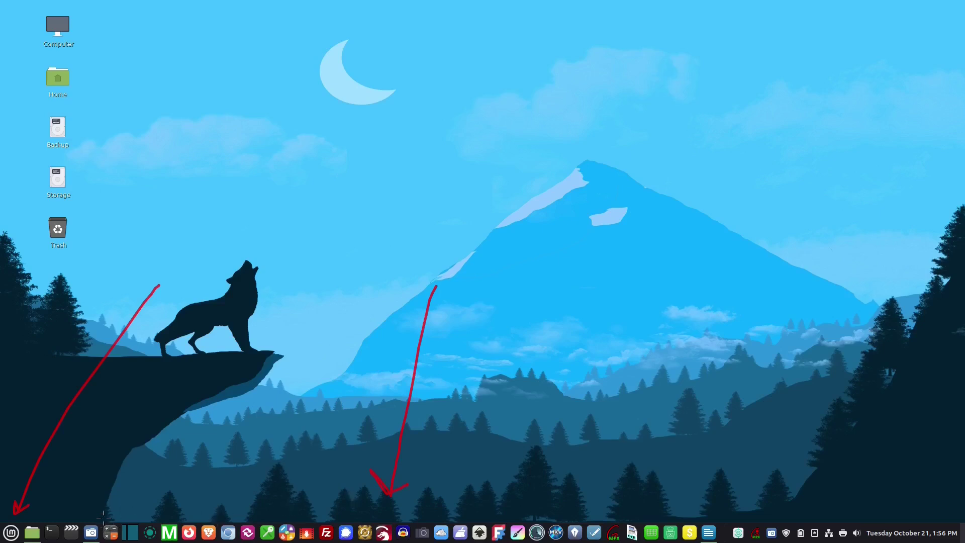
Annotate the panel's left corner and tray area, then clear the drawings.
mouse_move(105, 489)
left_mouse_down()
mouse_move(91, 521)
mouse_move(104, 513)
left_mouse_up()
key("shift+F9")
mouse_move(3, 498)
left_mouse_down()
mouse_move(770, 523)
mouse_move(553, 542)
mouse_move(18, 542)
mouse_move(2, 499)
left_mouse_up()
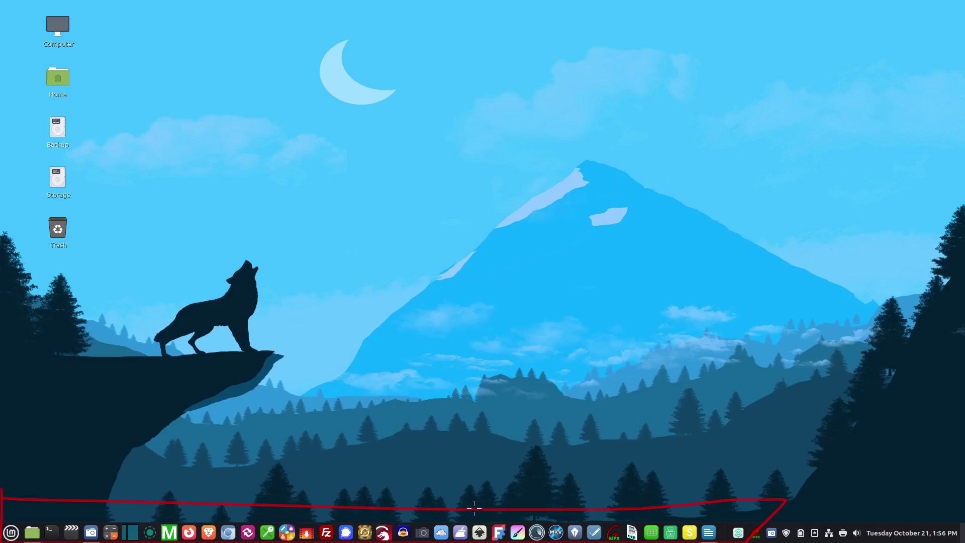
key("shift+F9")
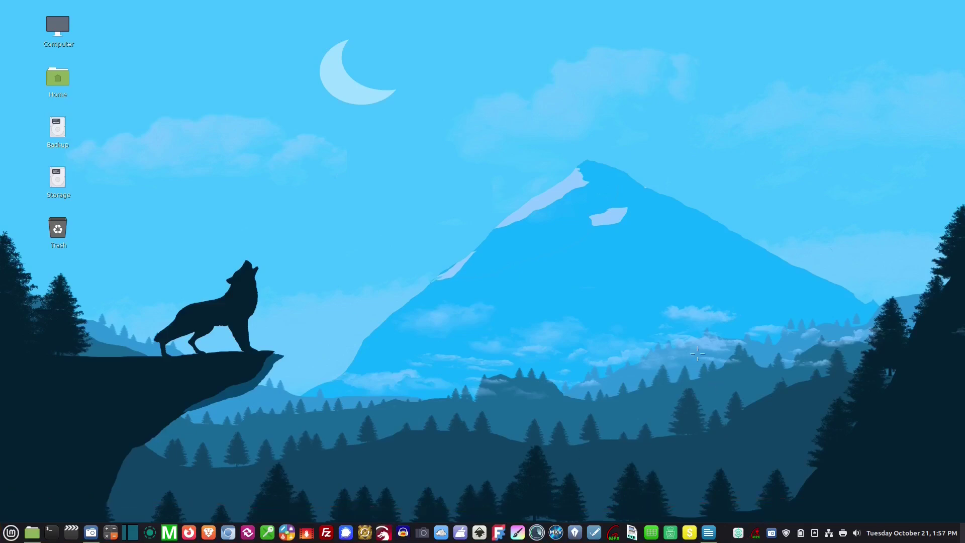
mouse_move(698, 354)
left_mouse_down()
mouse_move(735, 513)
mouse_move(749, 510)
left_mouse_up()
key("shift+F9")
mouse_move(743, 293)
left_mouse_down()
mouse_move(821, 494)
mouse_move(830, 484)
left_mouse_up()
key("F9")
Open Panel settings from the bottom panel's right-click menu.
right_click(724, 535)
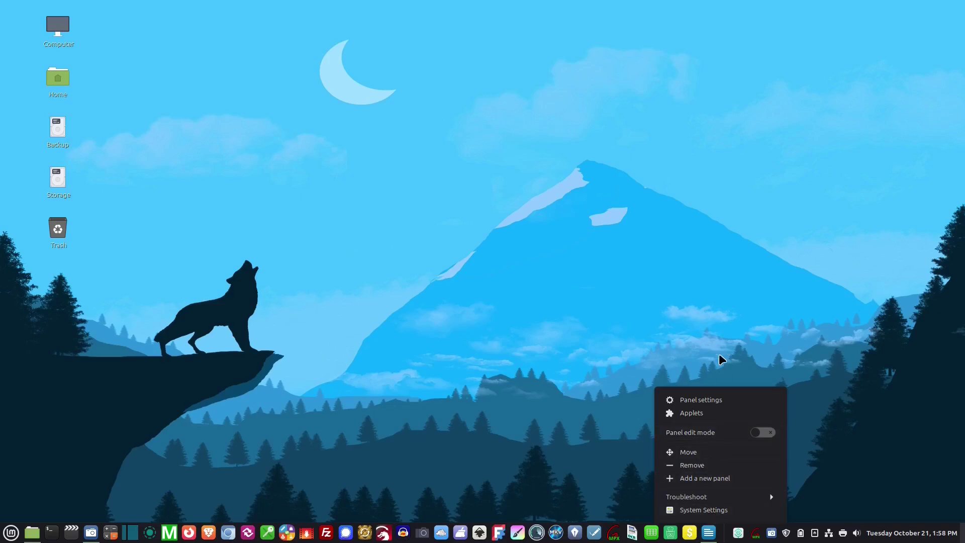
left_click(716, 400)
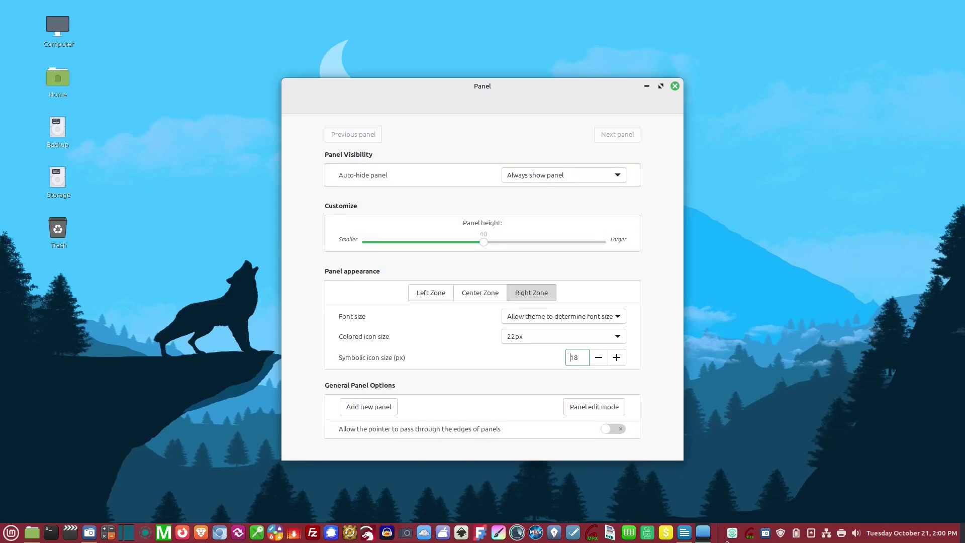
left_click(592, 187)
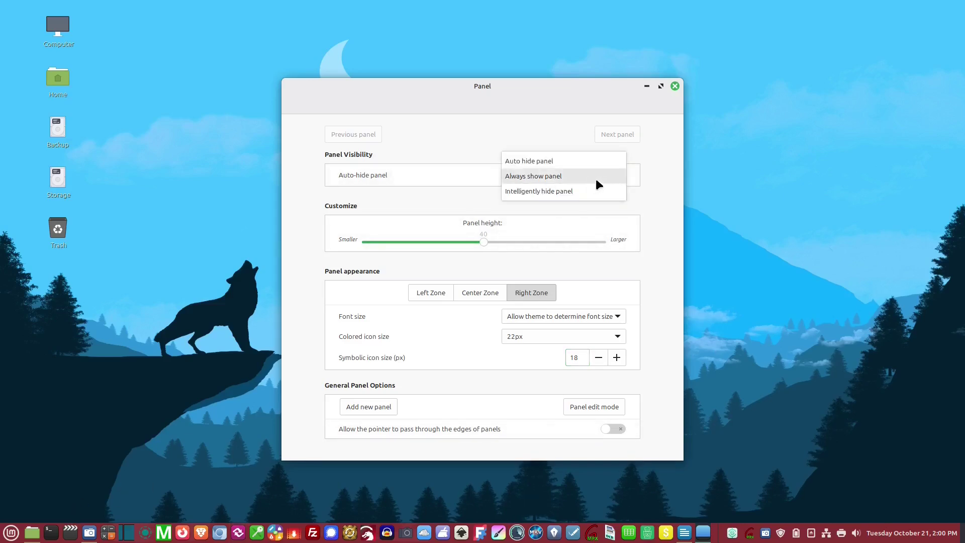
left_click(561, 162)
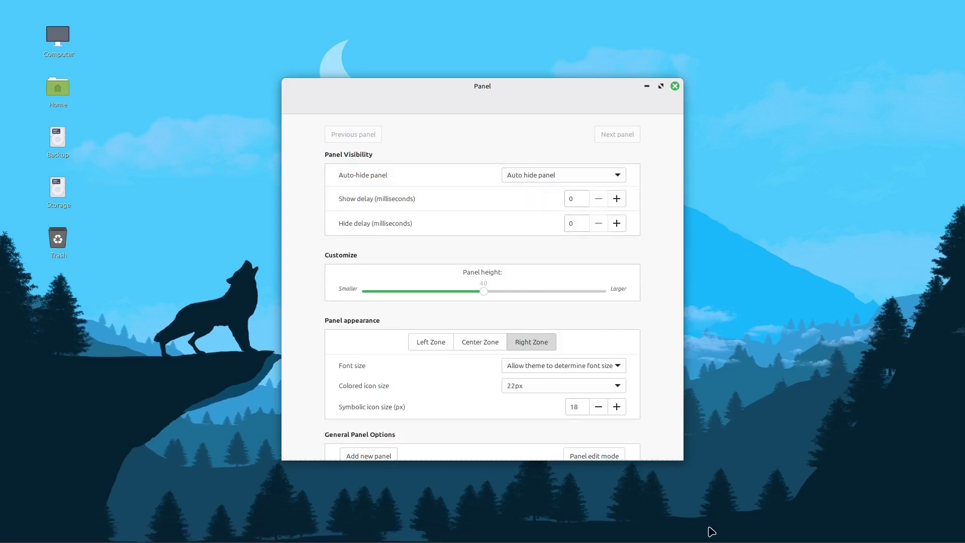
mouse_move(706, 534)
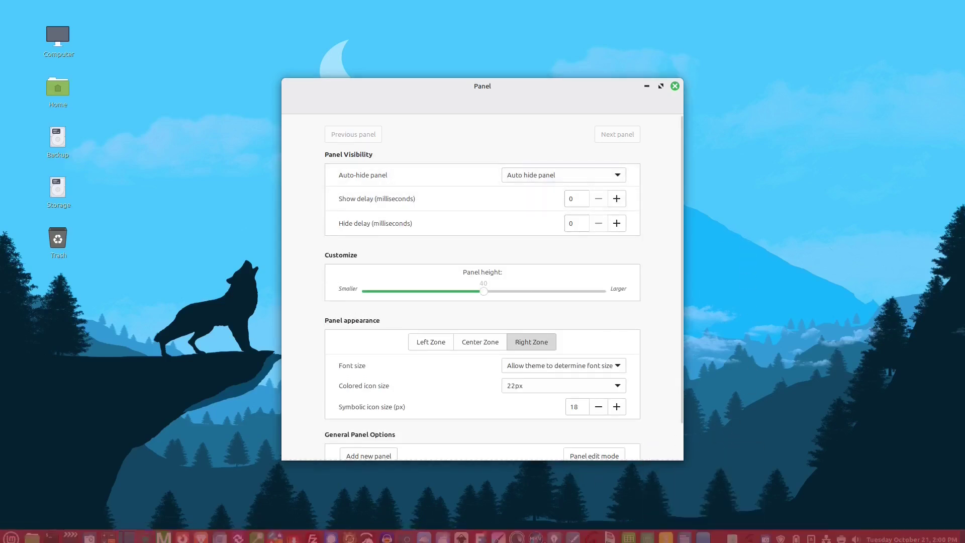
left_click(552, 174)
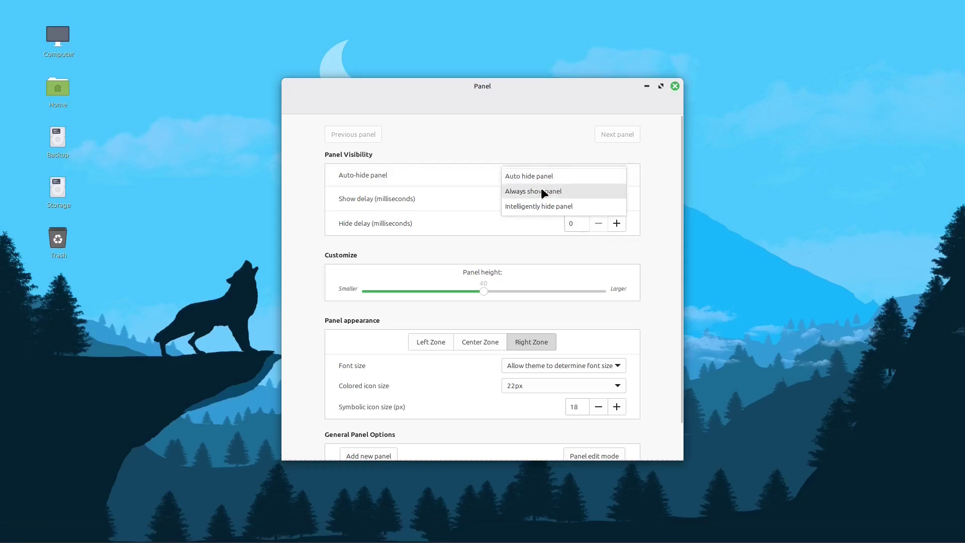
left_click(532, 206)
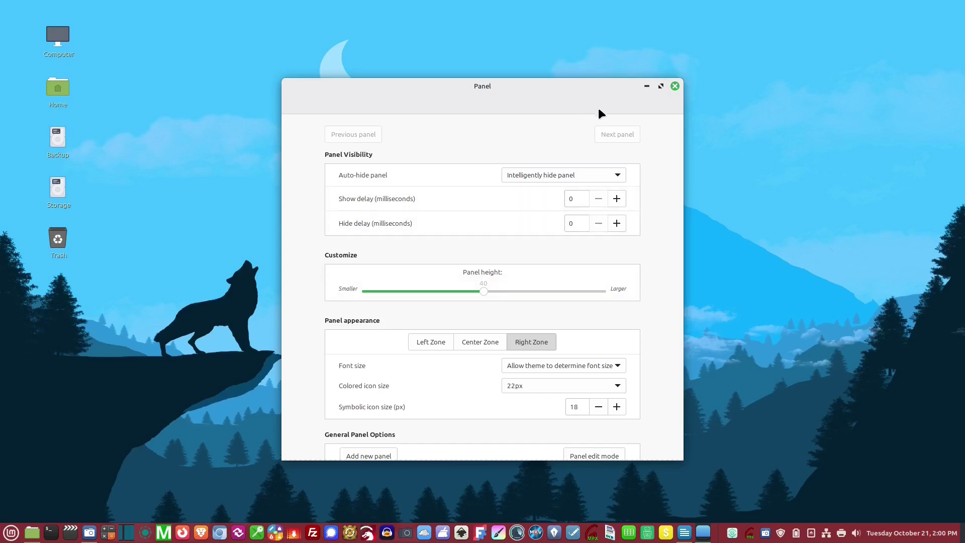
left_click(661, 86)
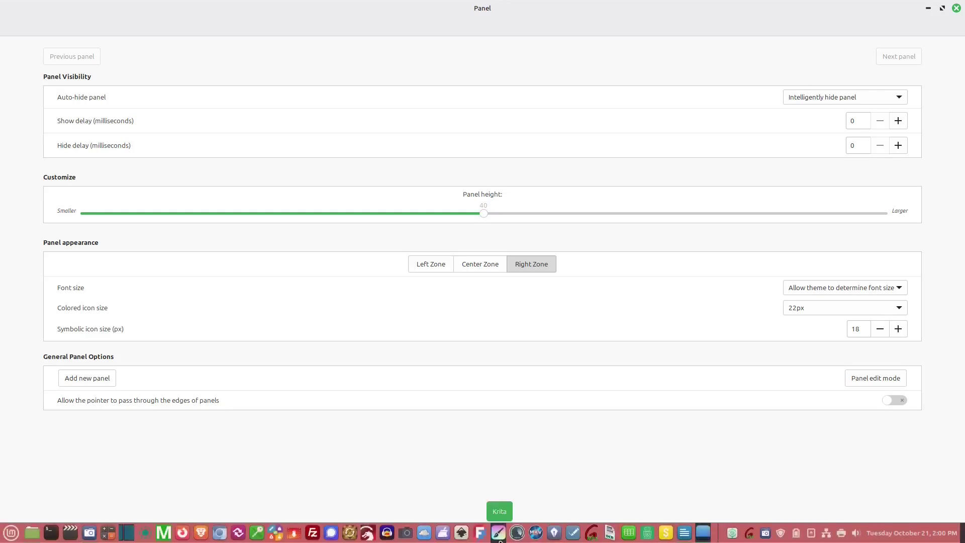
left_click(943, 9)
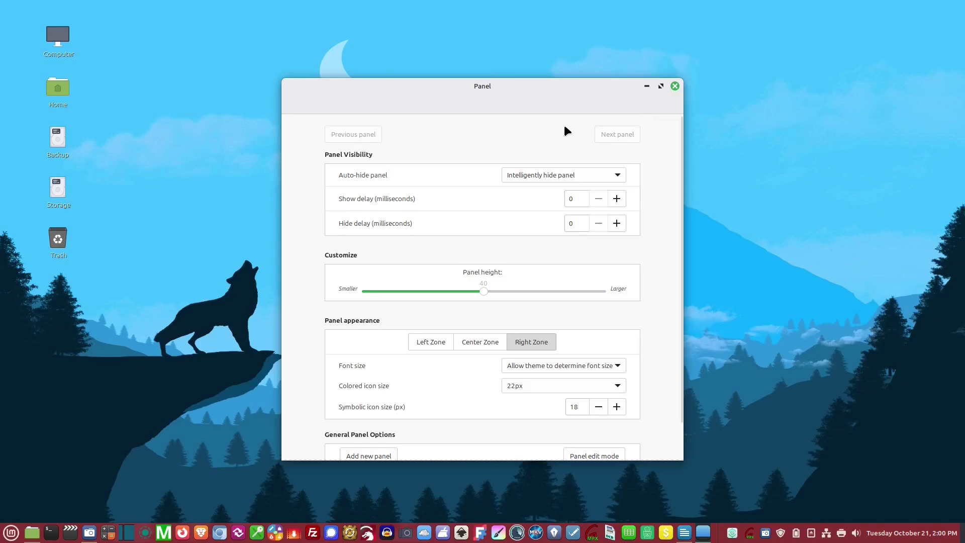
left_click(598, 173)
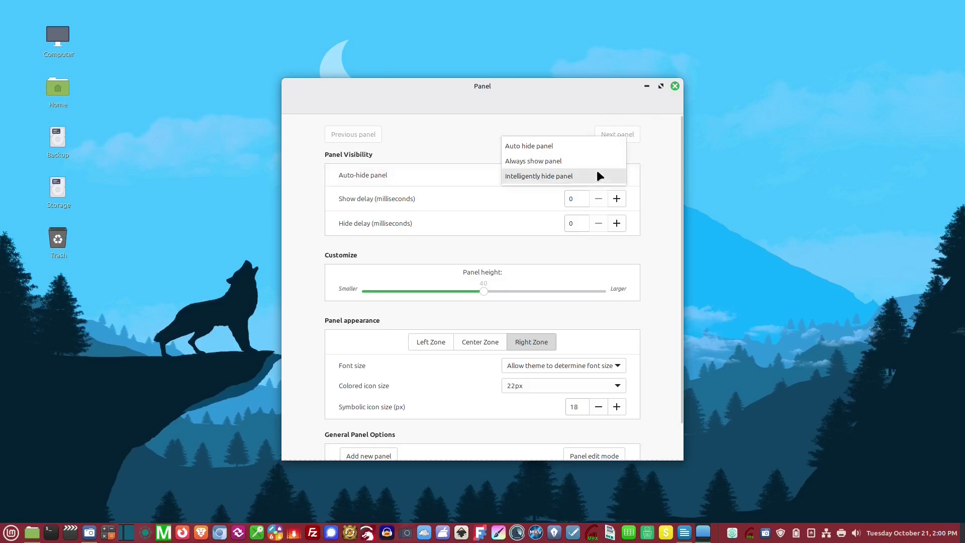
left_click(556, 159)
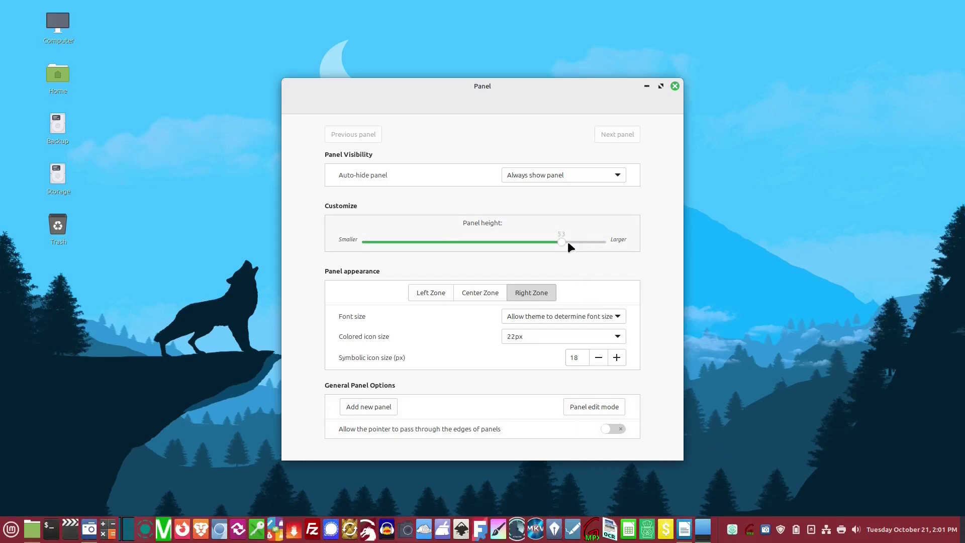
left_click_drag(485, 242, 484, 243)
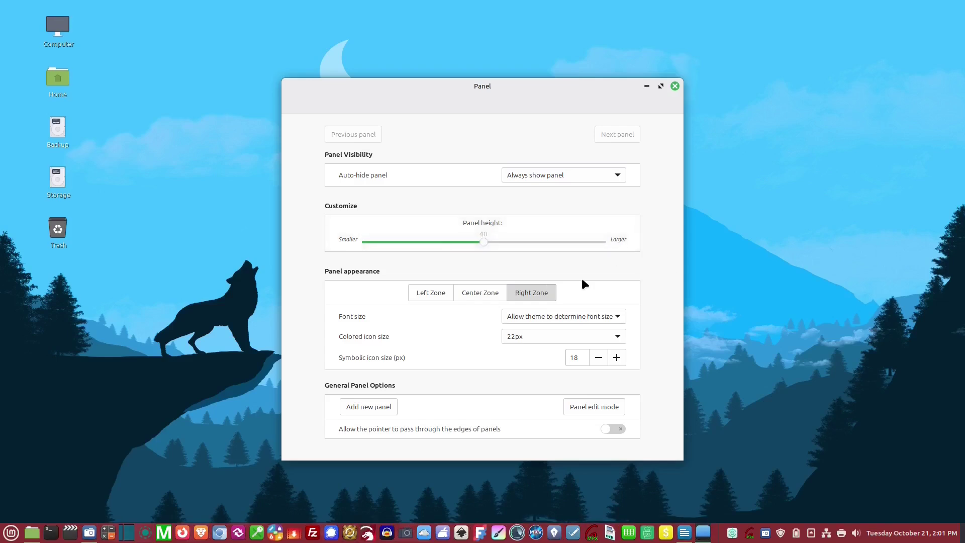
left_click(426, 288)
left_click(495, 294)
left_click(527, 289)
left_click(435, 286)
left_click(502, 291)
left_click(528, 292)
left_click(429, 289)
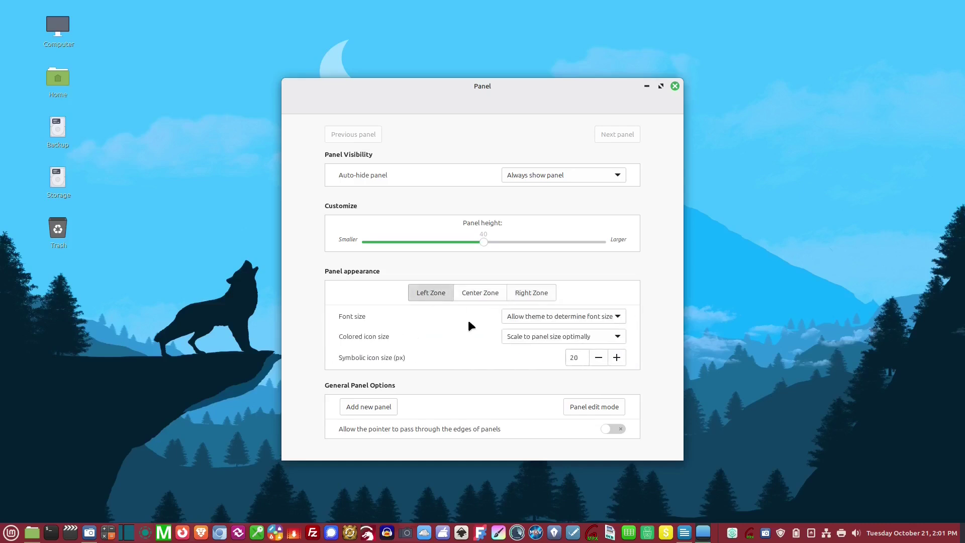
left_click(530, 316)
left_click(530, 316)
left_click(605, 317)
left_click(604, 316)
left_click(604, 317)
left_click(604, 316)
left_click(589, 345)
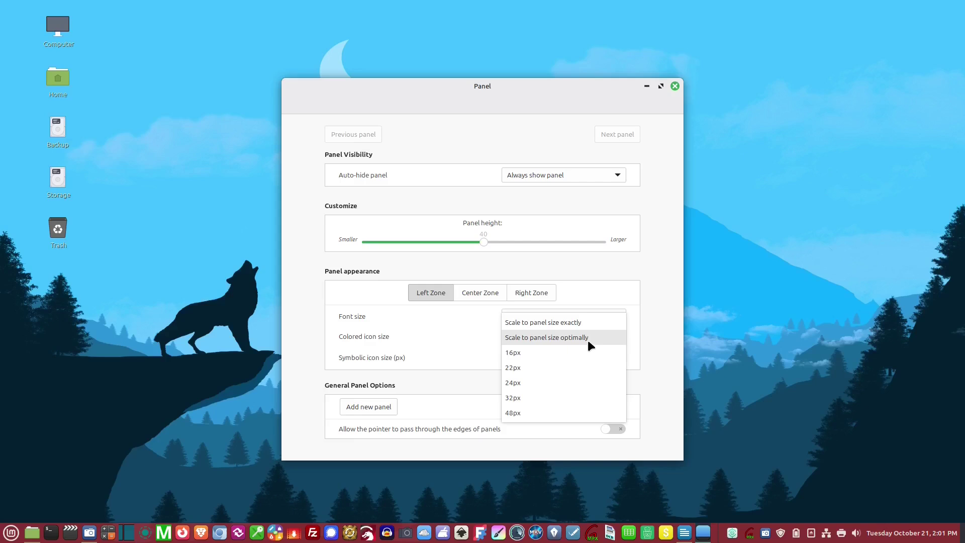
left_click(585, 323)
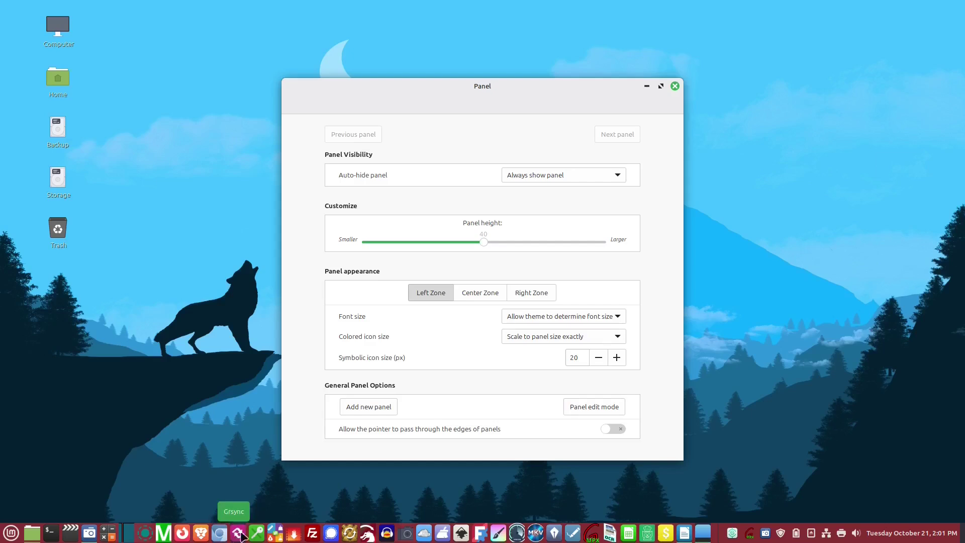
left_click(587, 317)
left_click(586, 316)
left_click(587, 337)
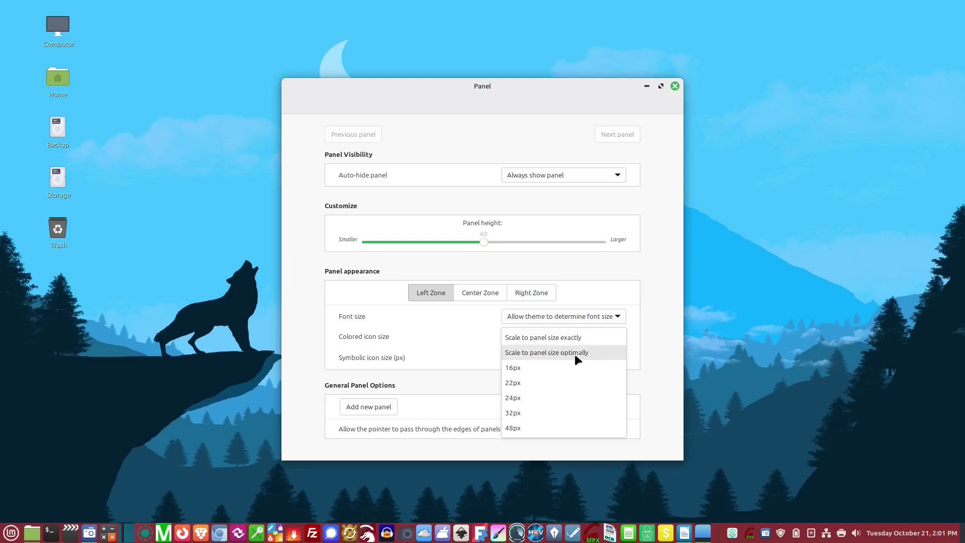
left_click(575, 354)
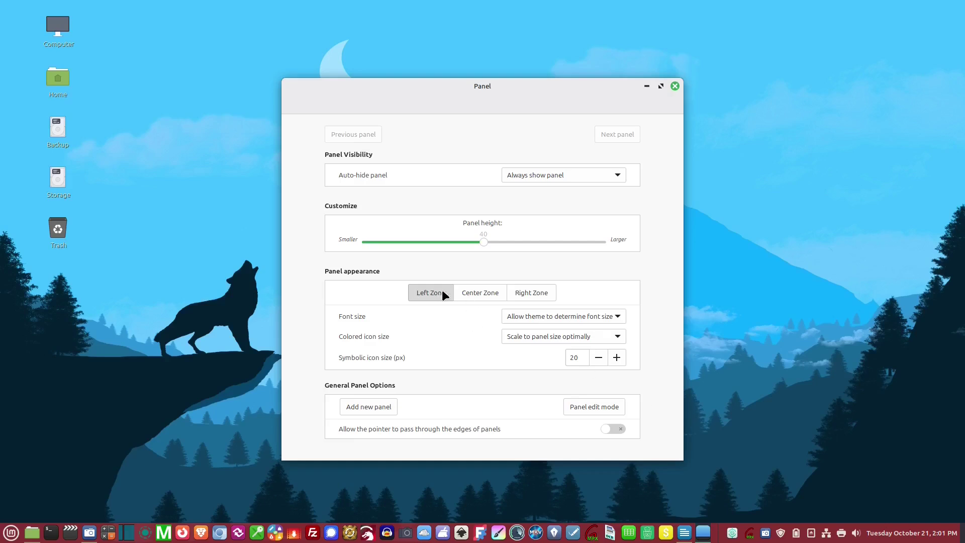
Try Right Zone symbolic icon sizes of 20, 30 and 28, then settle on 18 px.
left_click(530, 293)
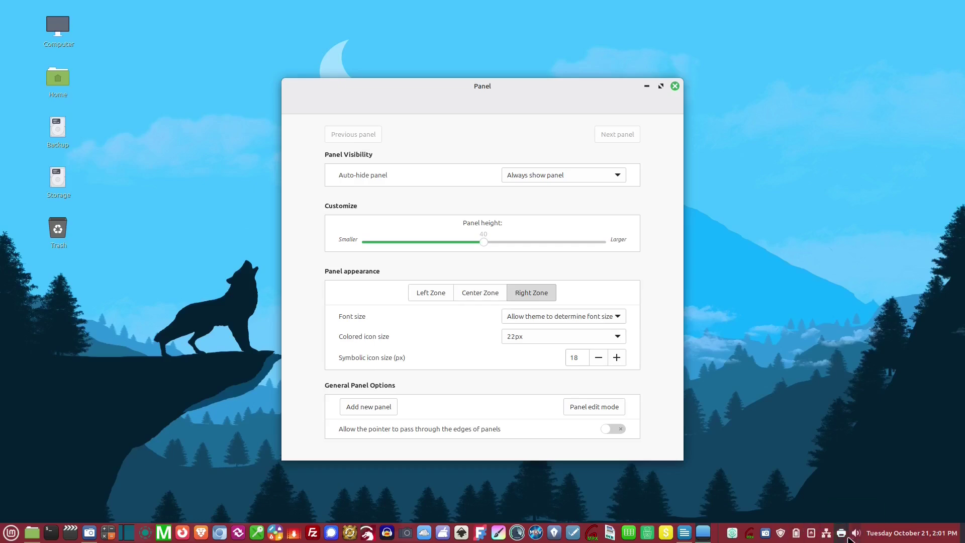
double_click(621, 357)
double_click(620, 357)
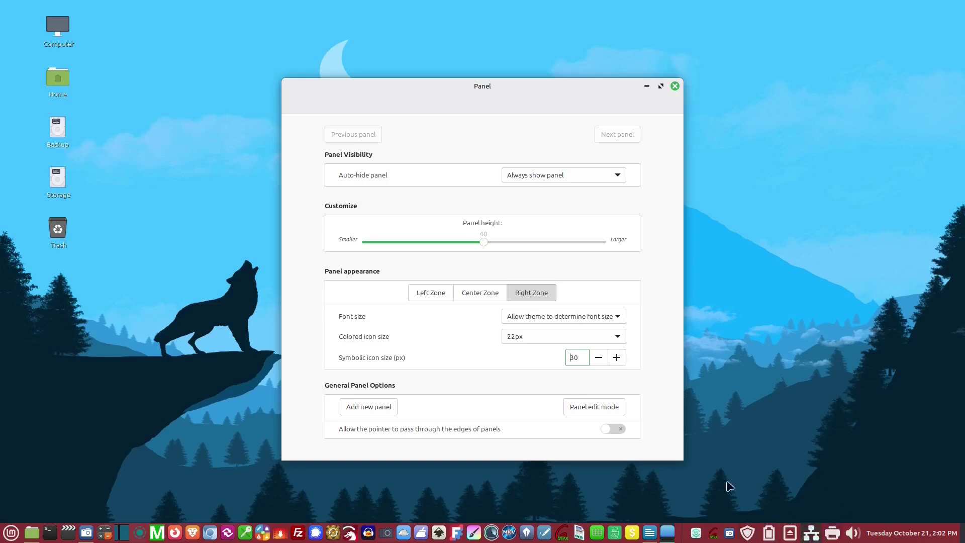
double_click(599, 358)
left_click_drag(599, 358, 598, 358)
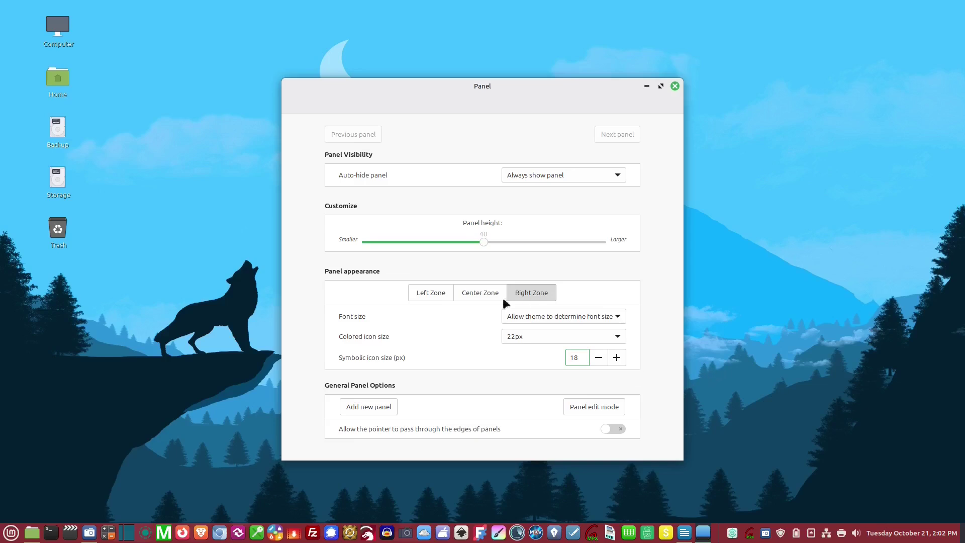
scroll(532, 338, "down", 1)
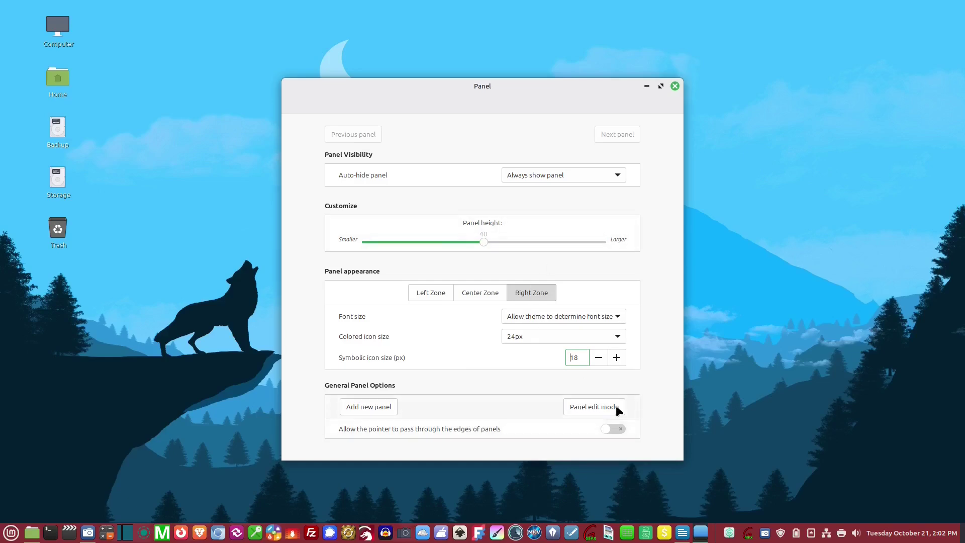
Close Panel settings and toggle panel edit mode on and back off.
left_click(675, 86)
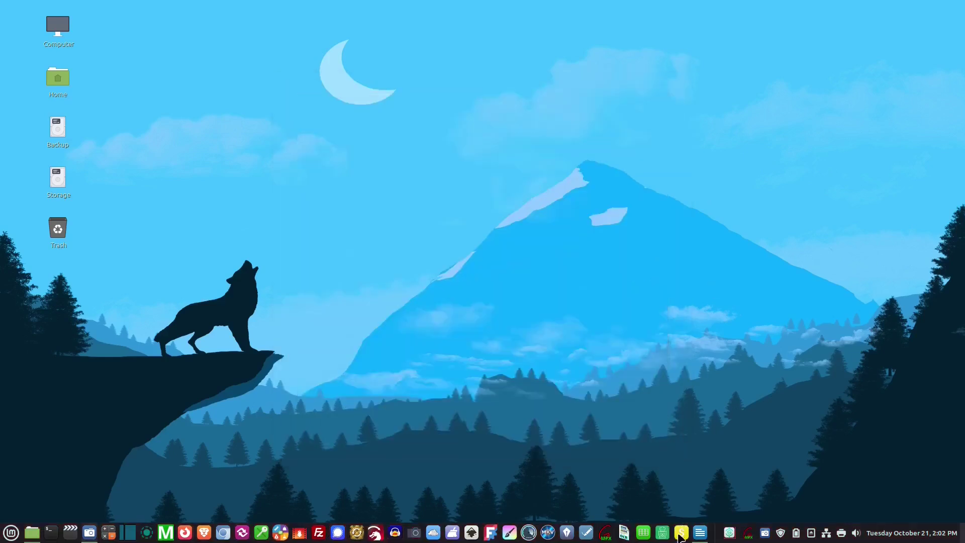
right_click(721, 538)
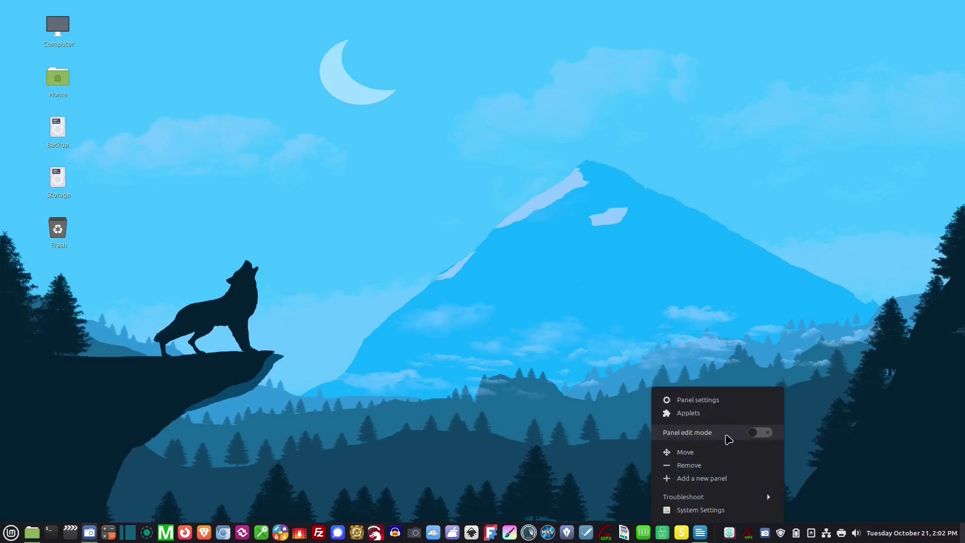
left_click(764, 437)
left_click(762, 435)
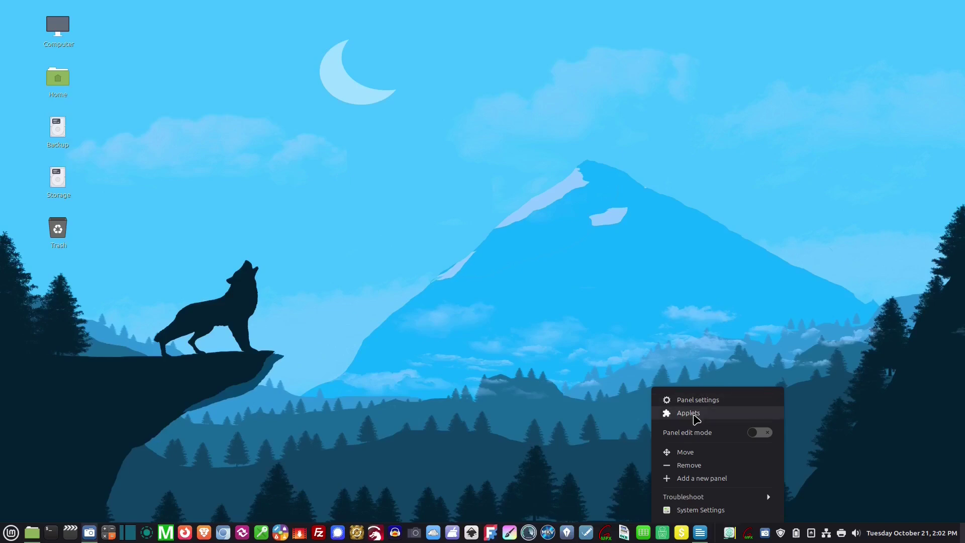
Add the On-Screen keyboard applet to the panel from the Applets manager.
left_click(694, 417)
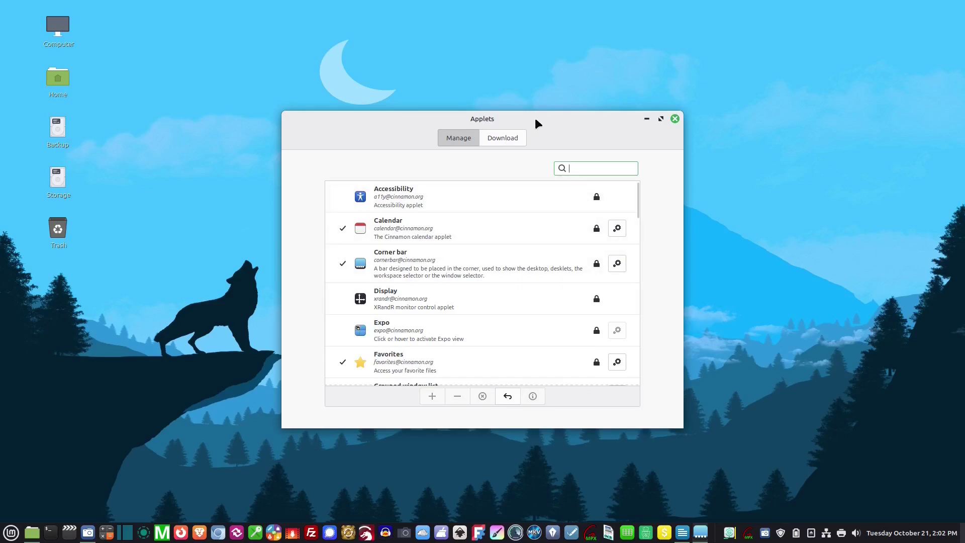
scroll(397, 346, "down", 5)
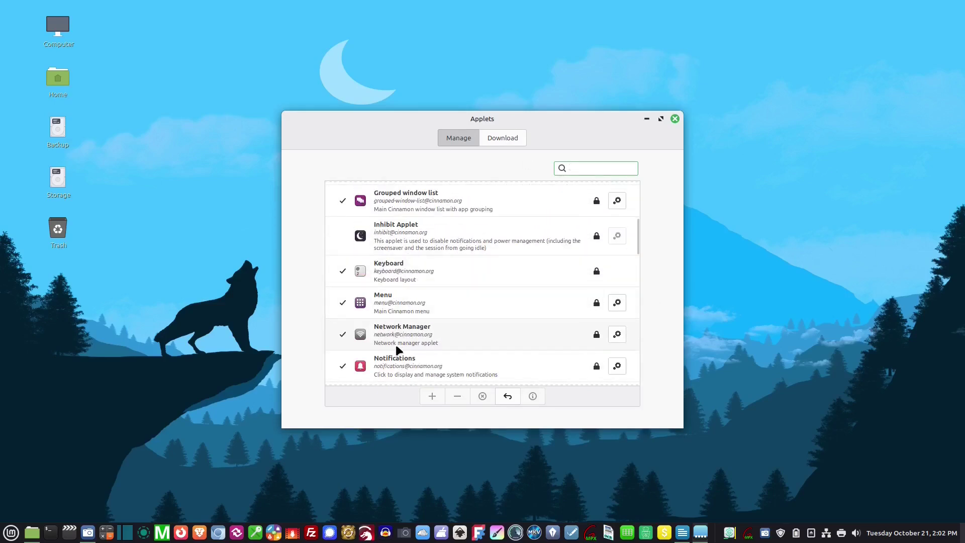
scroll(398, 347, "down", 3)
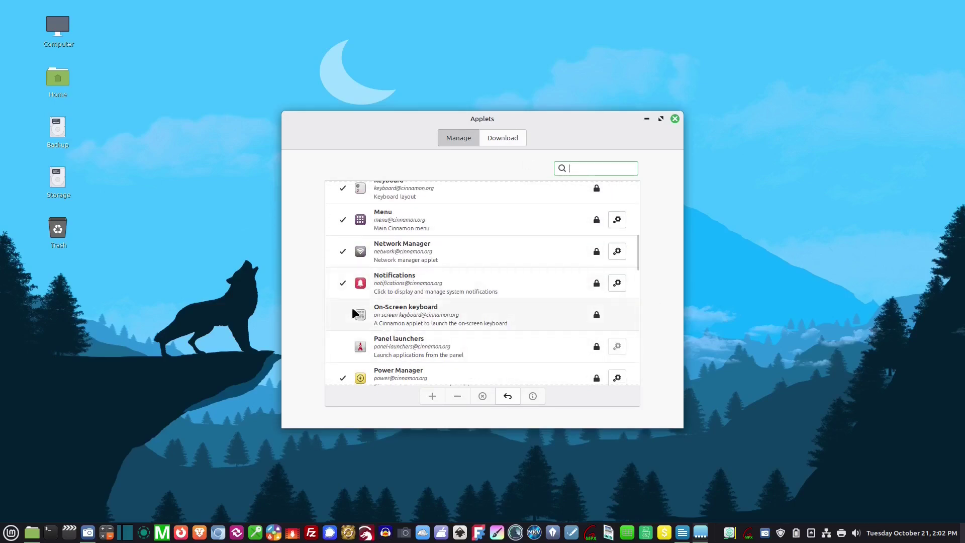
left_click(367, 312)
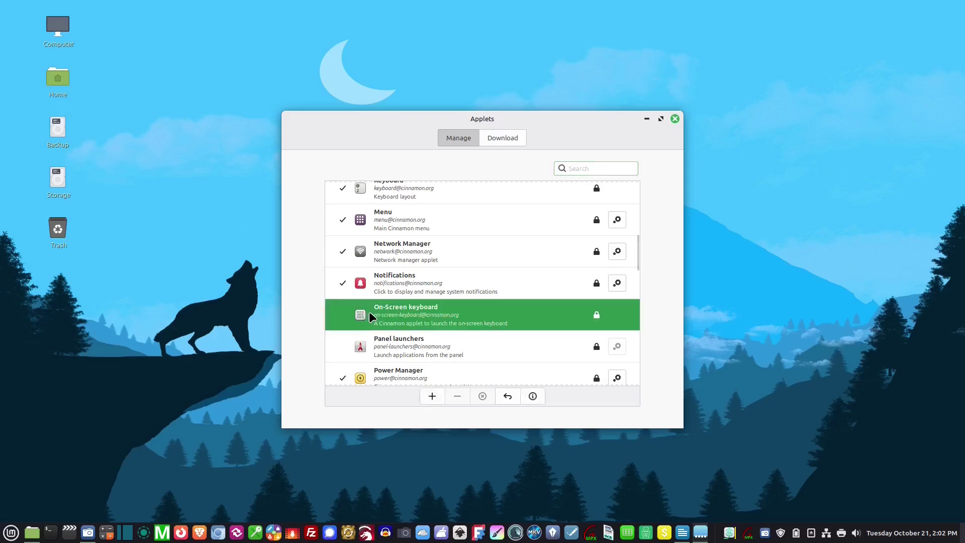
left_click(432, 397)
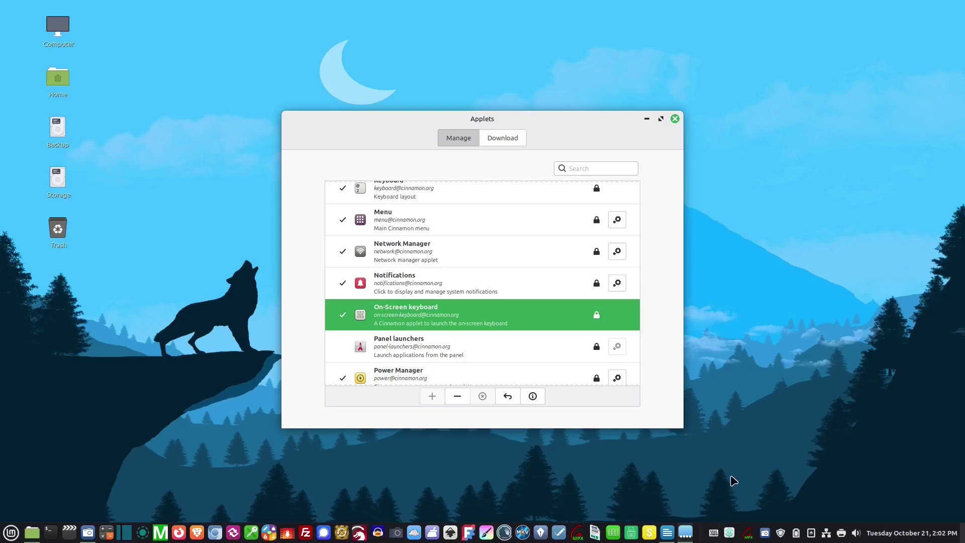
Remove the On-Screen keyboard applet from the panel again.
left_click_drag(730, 371, 721, 512)
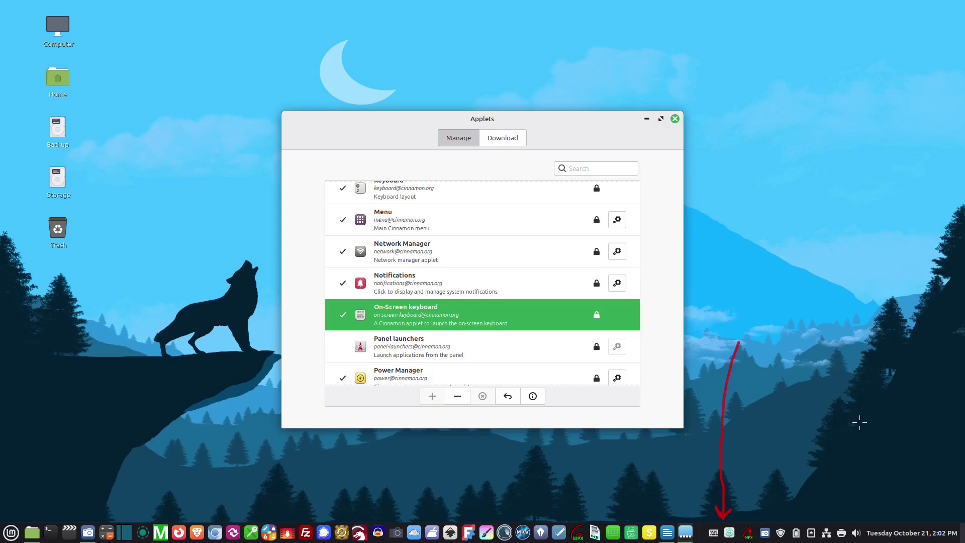
key("shift+F9")
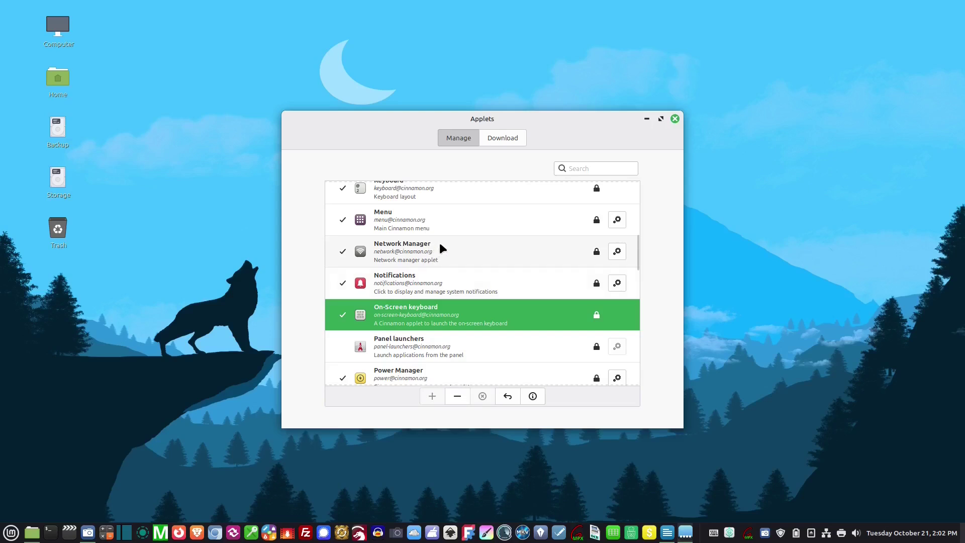
left_click(463, 399)
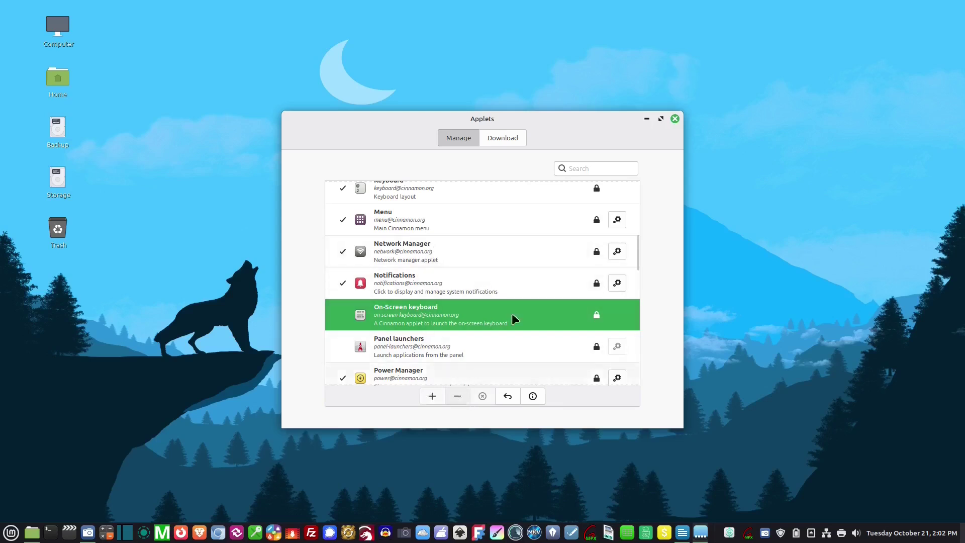
Close the Applets manager and turn on panel edit mode.
left_click(675, 118)
right_click(717, 531)
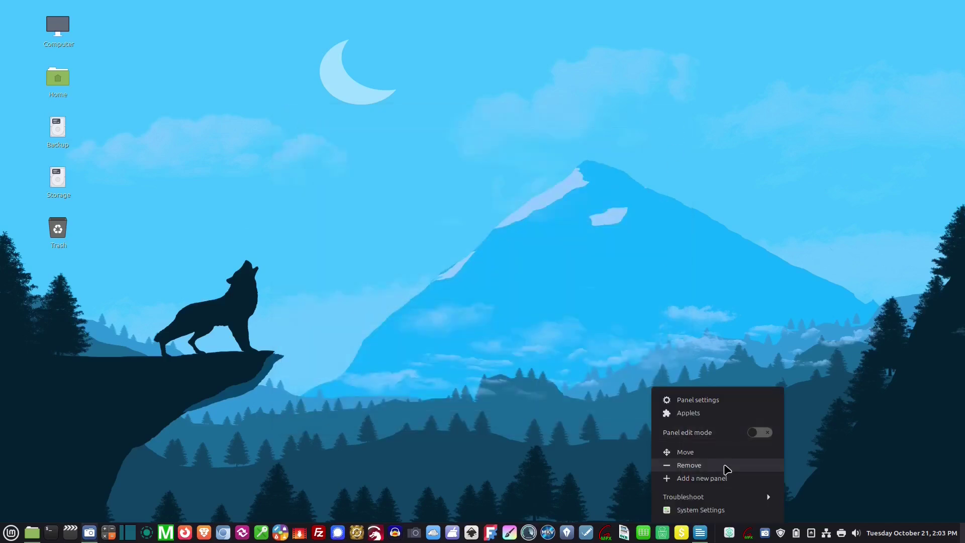
left_click(760, 432)
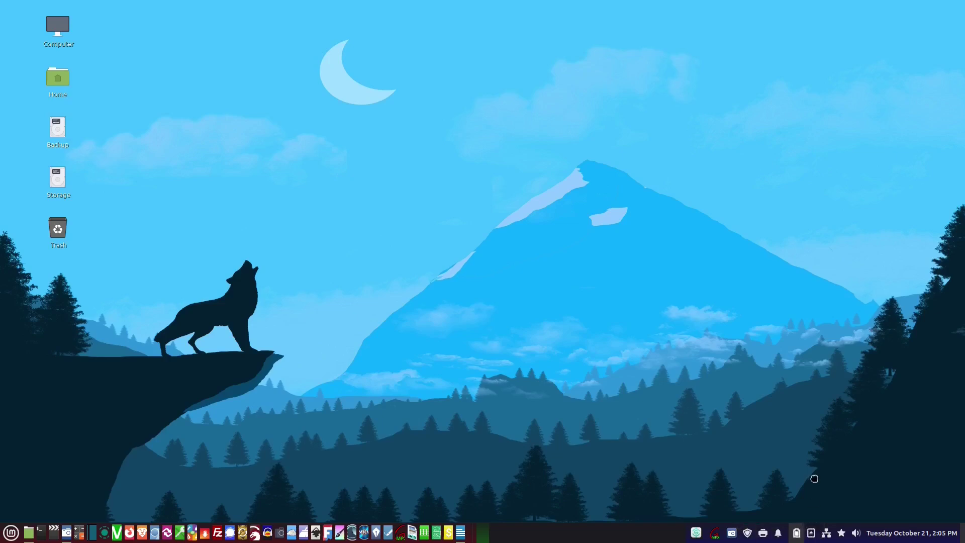
Turn panel edit mode off and dismiss the panel menu.
right_click(680, 534)
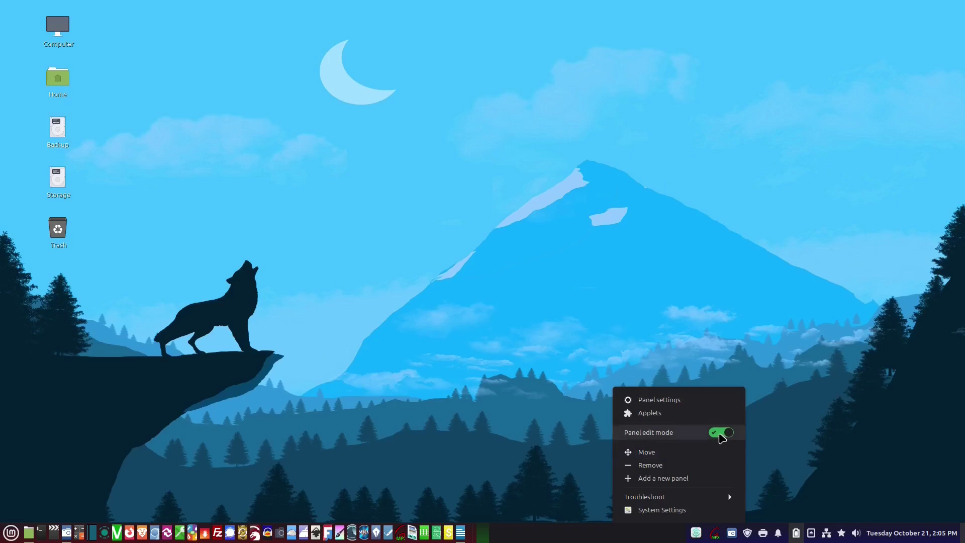
left_click(720, 434)
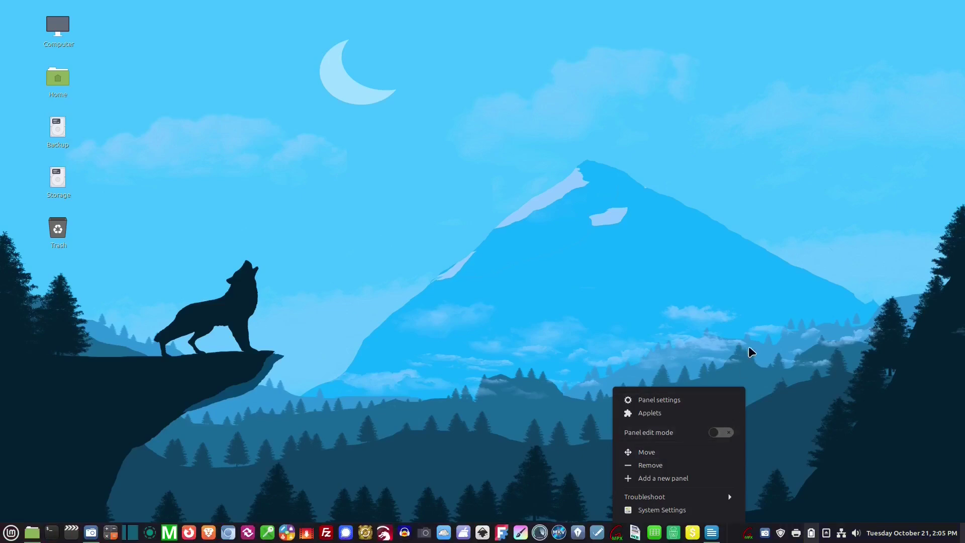
left_click(750, 353)
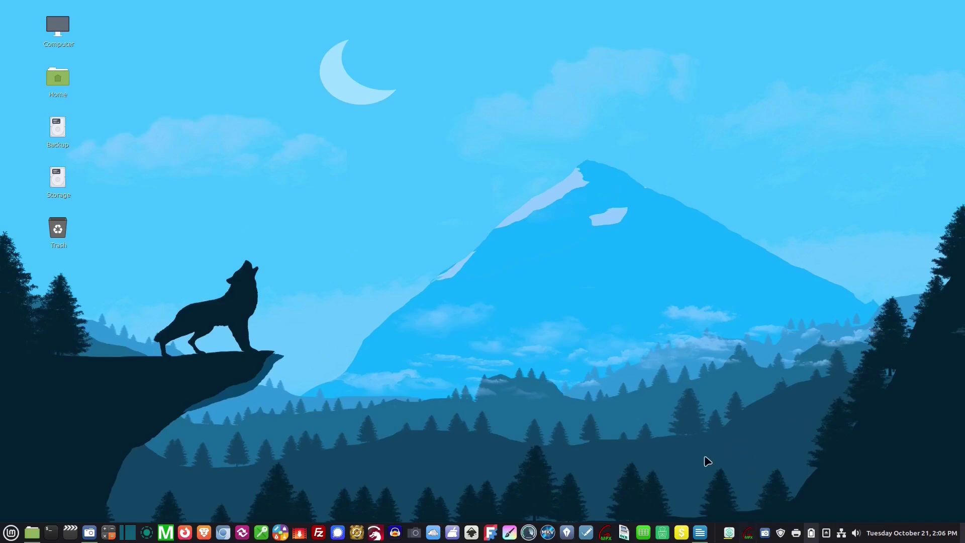
right_click(713, 531)
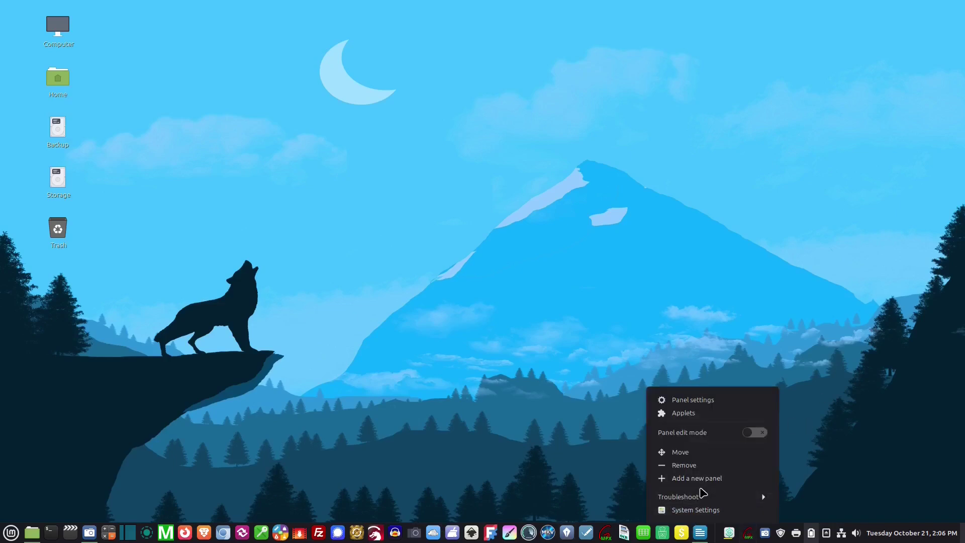
left_click(692, 457)
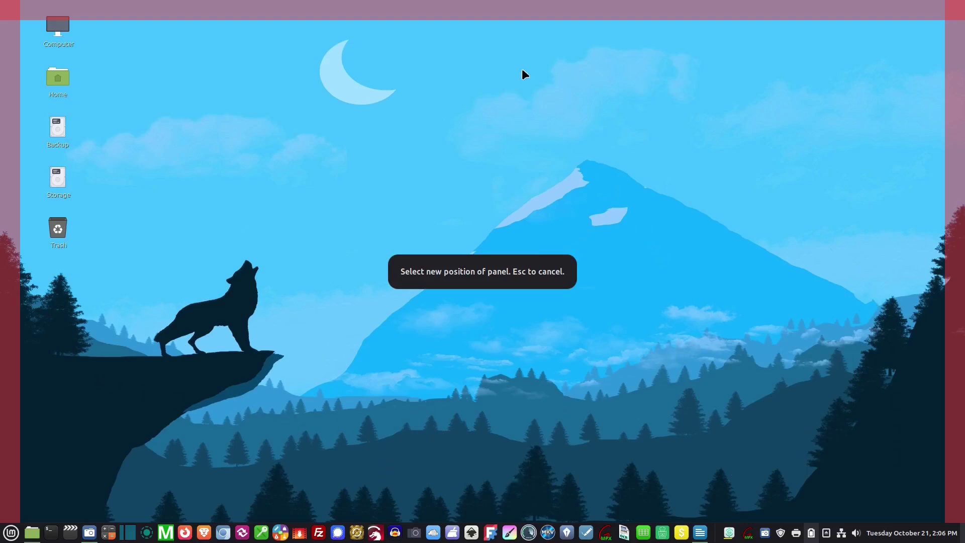
left_click(543, 10)
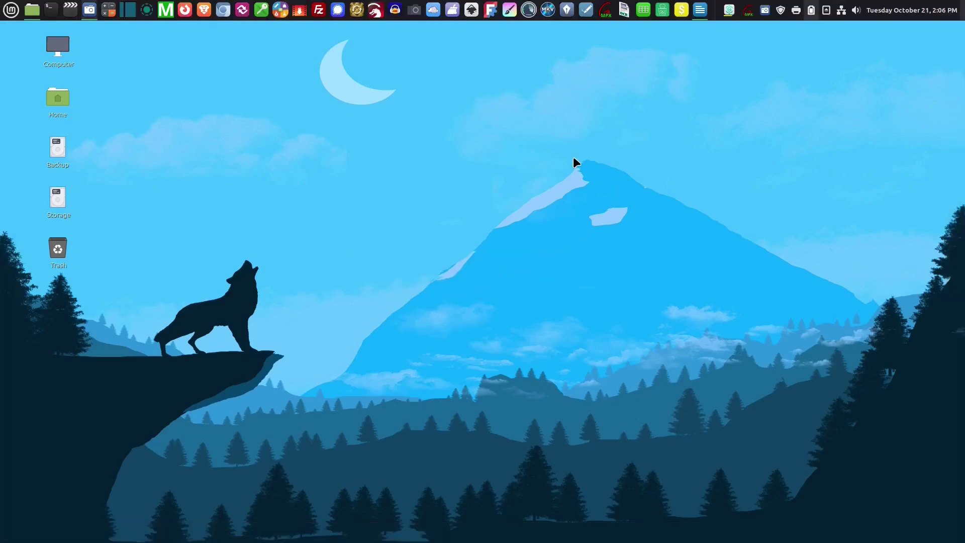
left_click(11, 10)
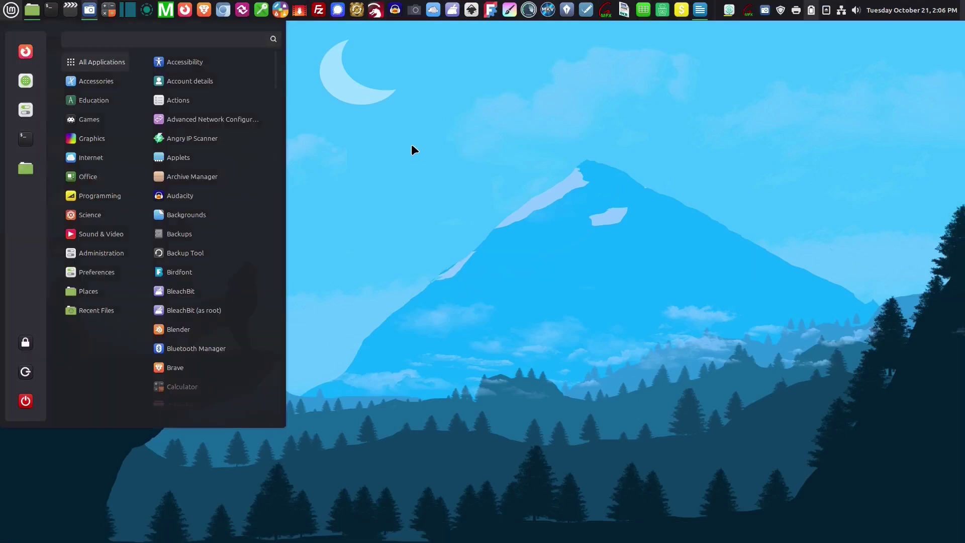
left_click(11, 10)
left_click(11, 10)
left_click(411, 151)
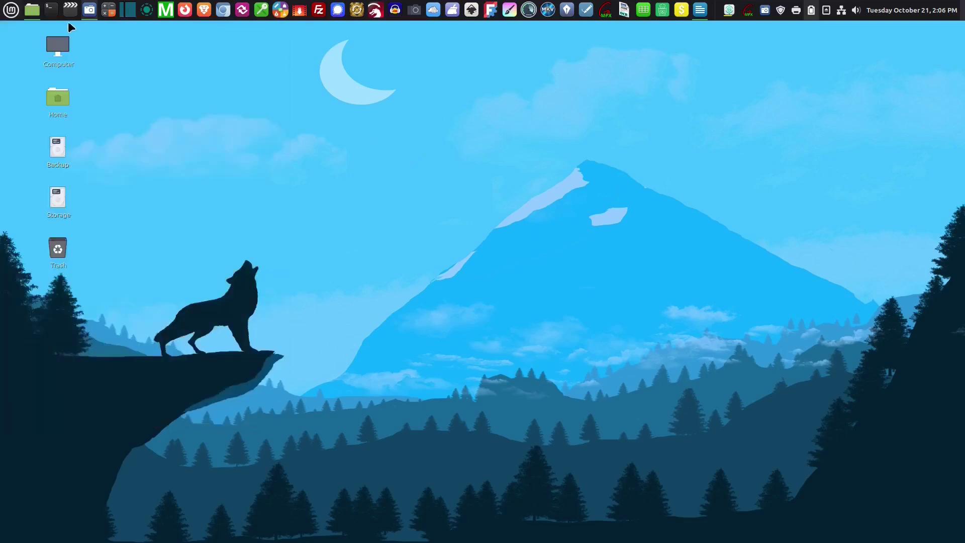
right_click(646, 10)
left_click(690, 84)
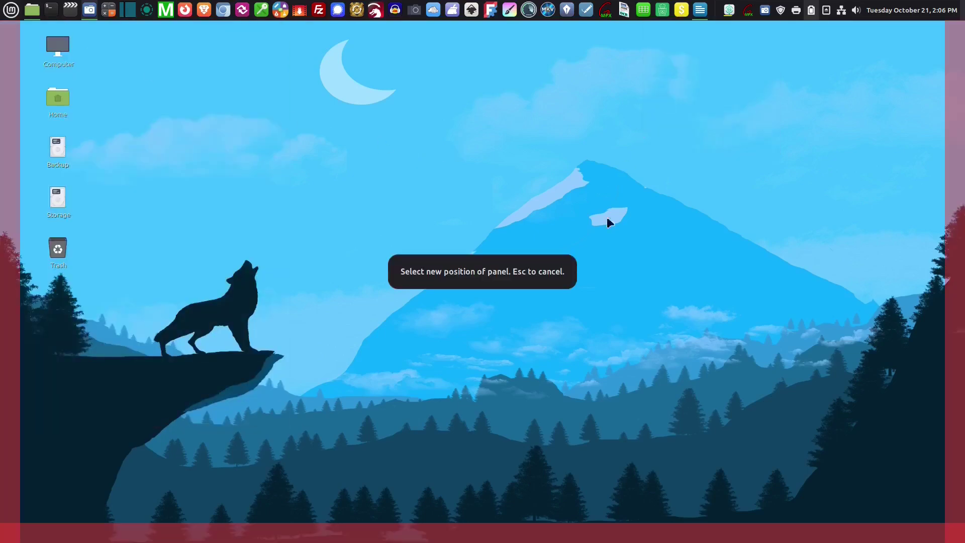
left_click(452, 535)
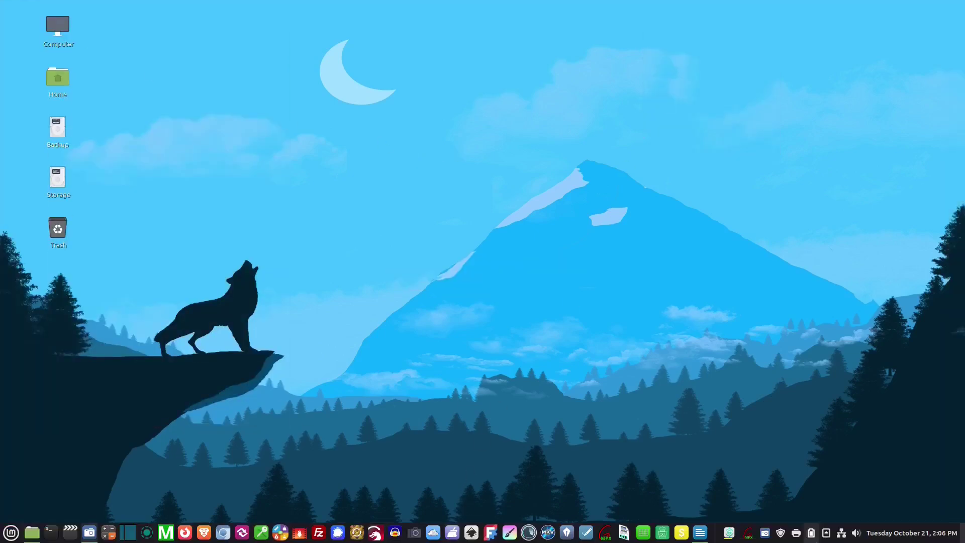
Add a new panel and place it along the top edge of the screen.
right_click(716, 534)
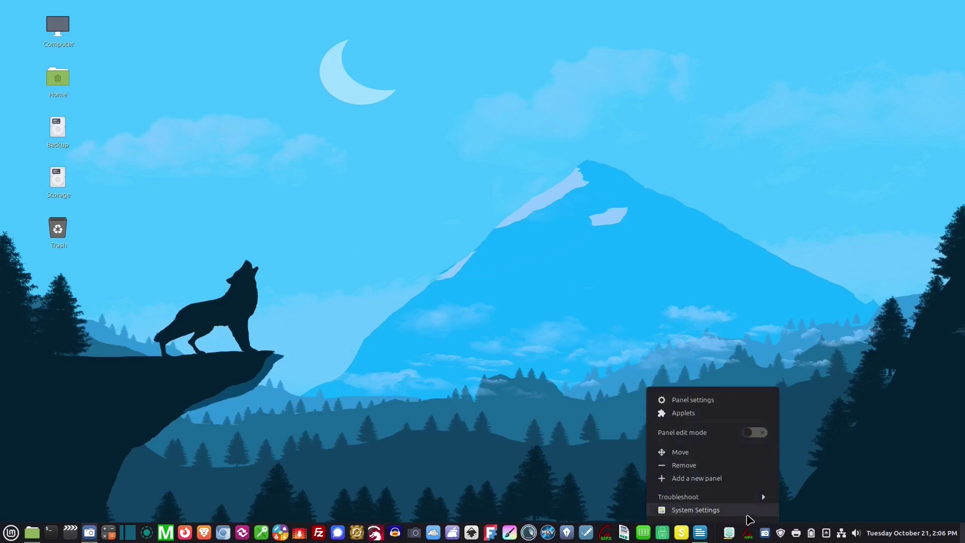
left_click(690, 480)
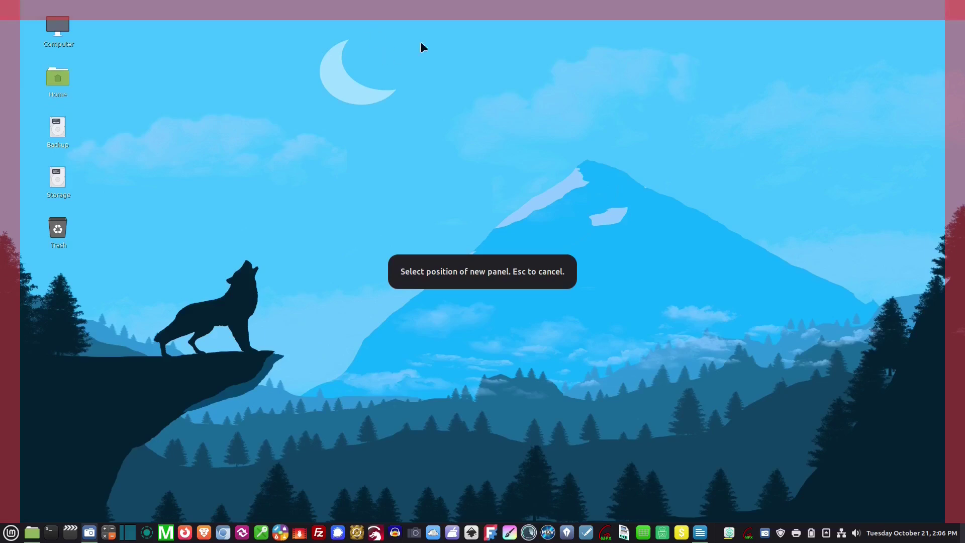
left_click(499, 8)
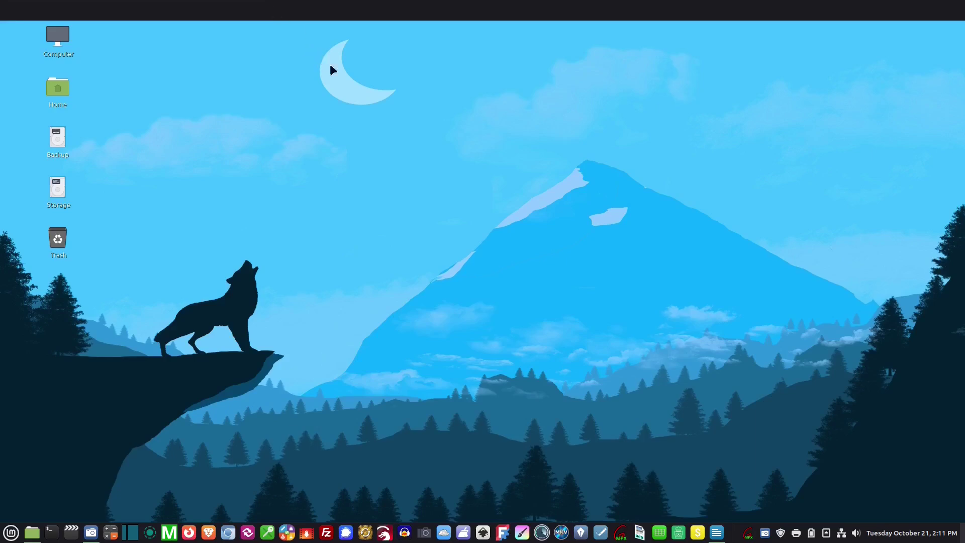
Add the Panel launchers and Workspace switcher applets to the new top panel.
right_click(559, 12)
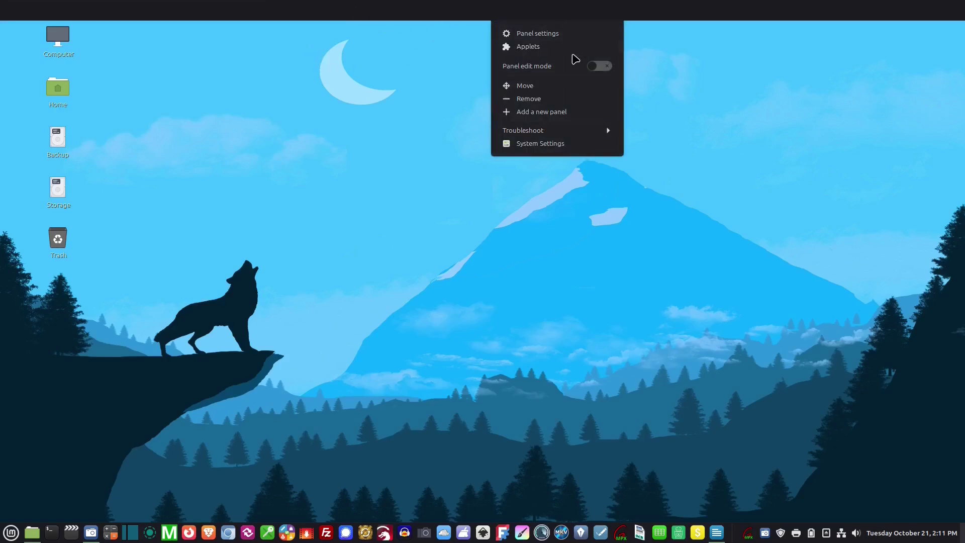
left_click(526, 48)
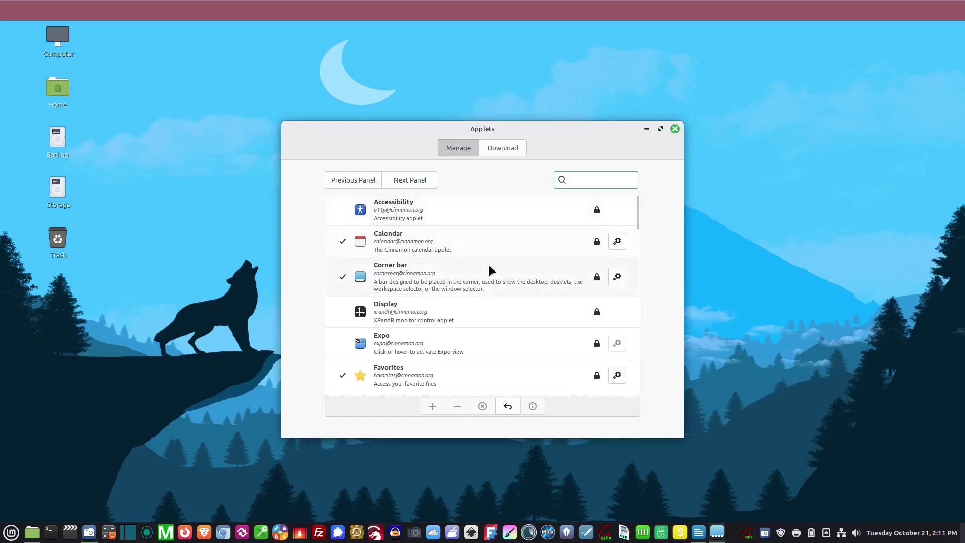
left_click(432, 406)
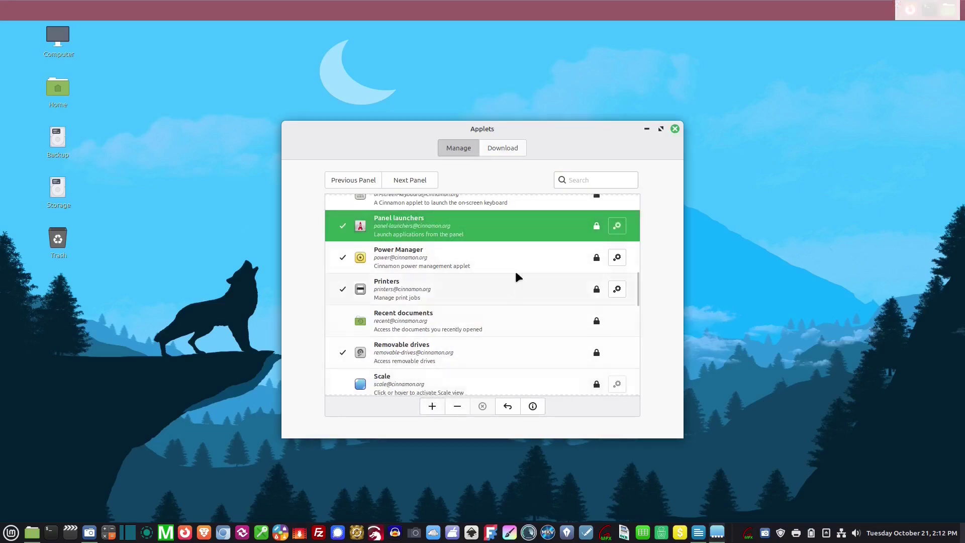
scroll(457, 310, "down", 6)
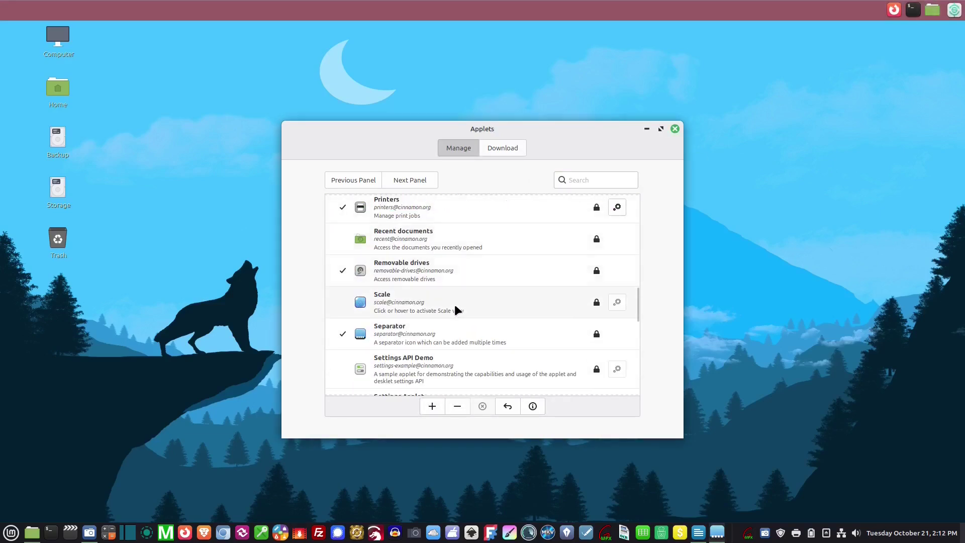
scroll(457, 310, "down", 5)
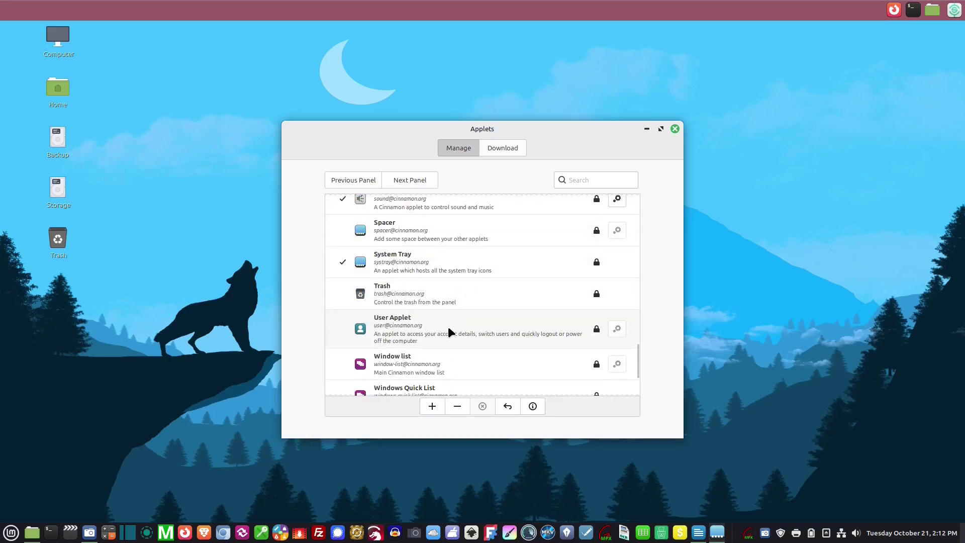
scroll(451, 333, "down", 3)
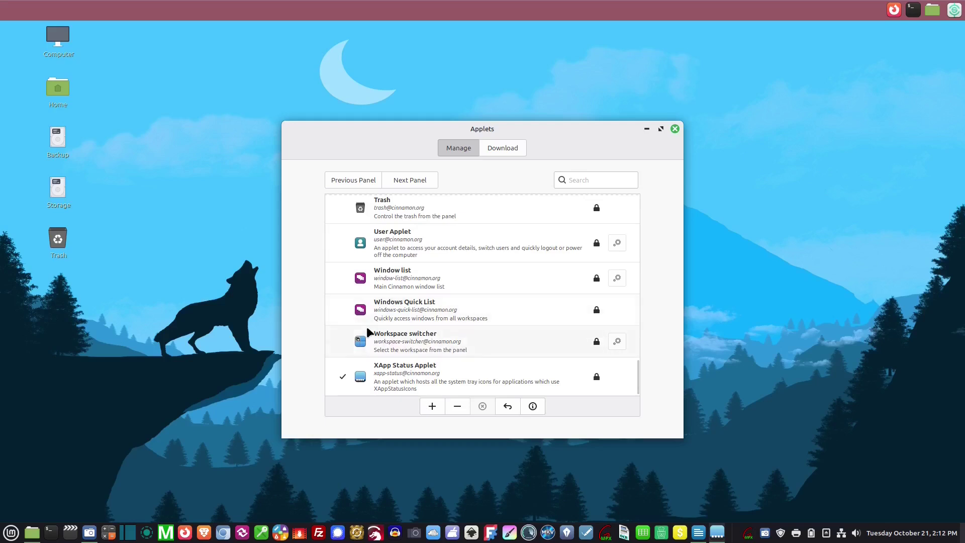
left_click(388, 343)
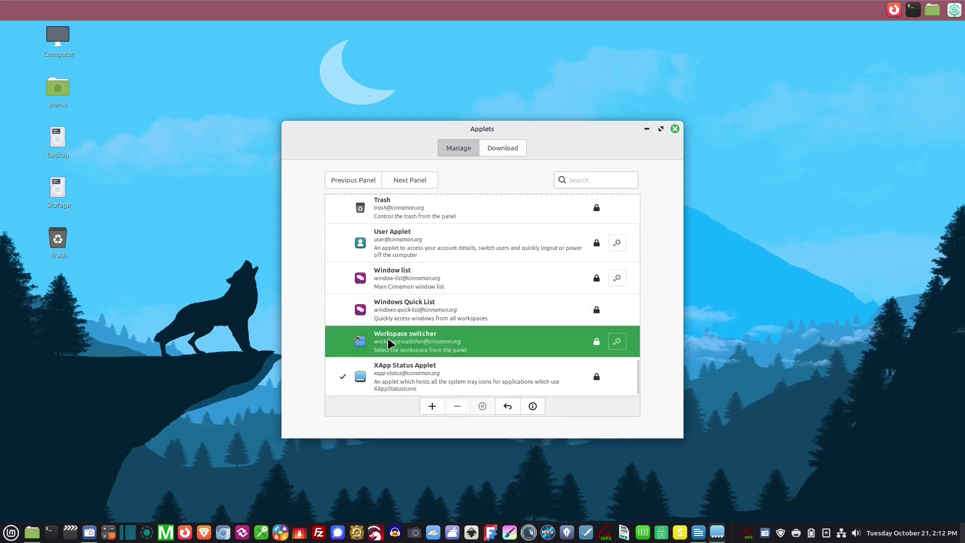
left_click(433, 408)
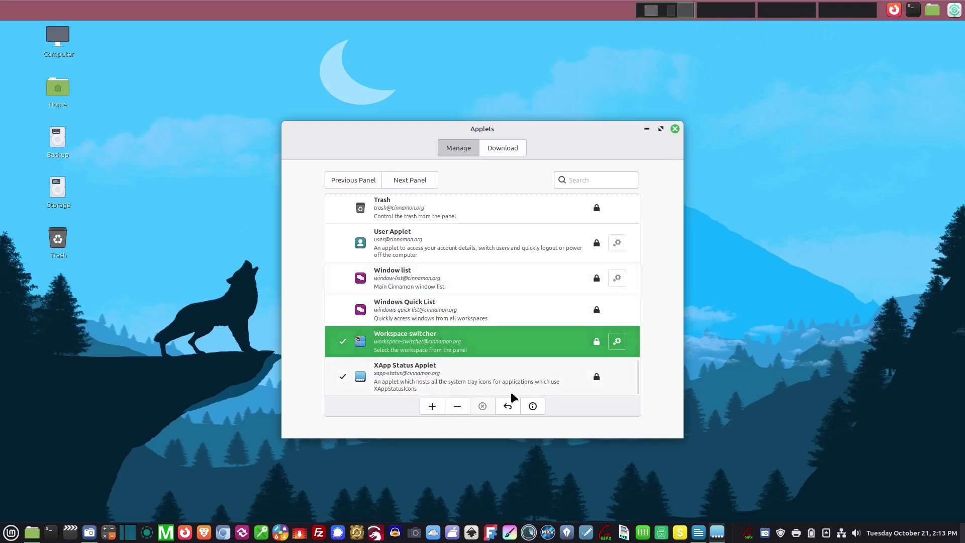
Remove the Workspace switcher, then switch the Applets manager between top and bottom panels.
left_click(458, 407)
left_click(675, 129)
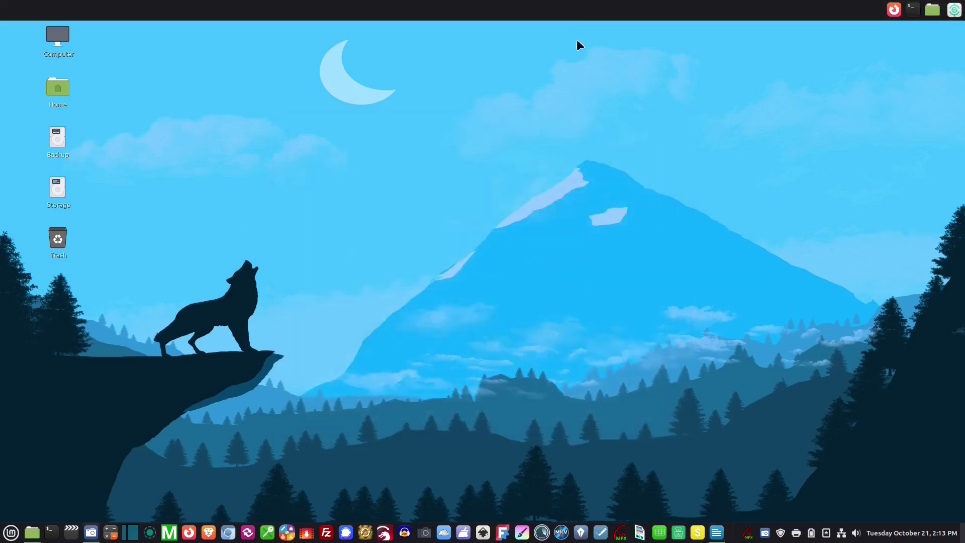
right_click(741, 534)
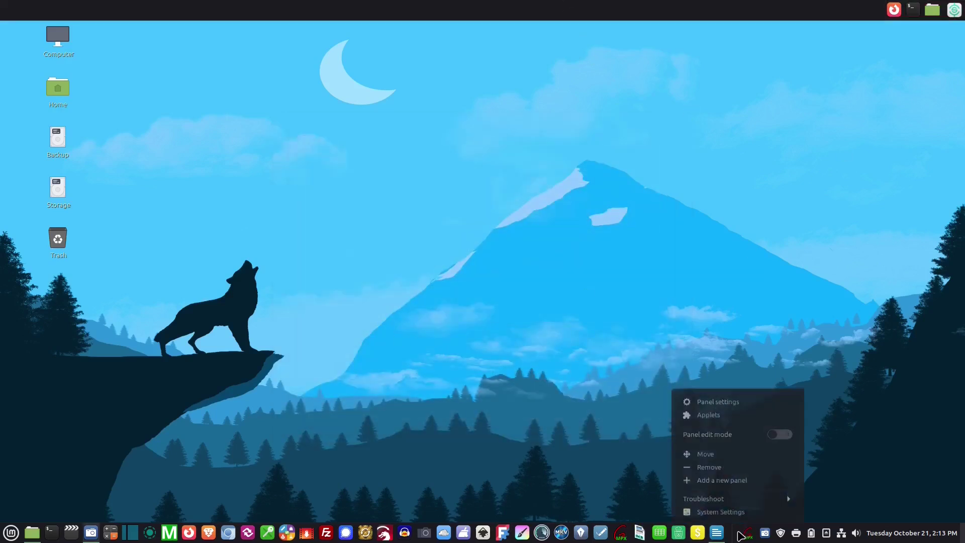
left_click(731, 412)
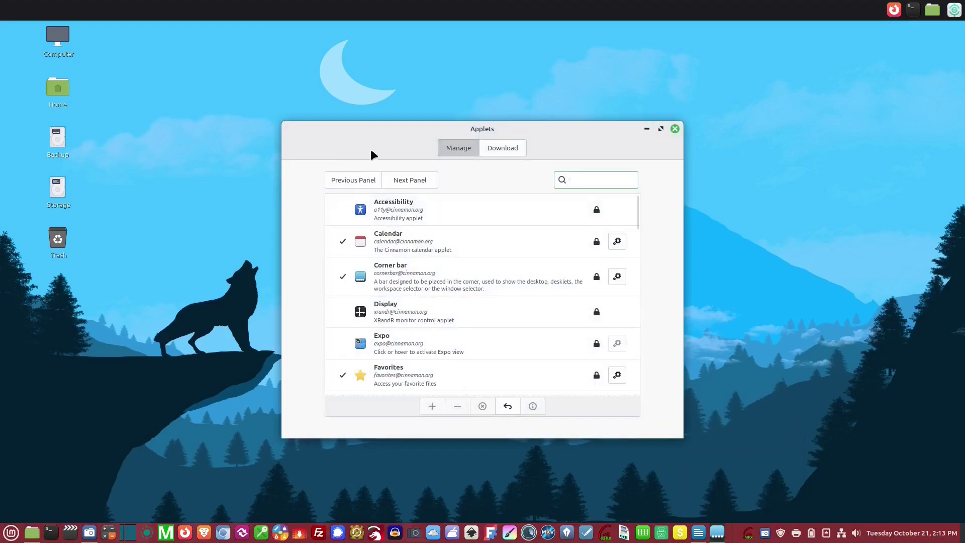
left_click(359, 186)
left_click(409, 182)
left_click(360, 186)
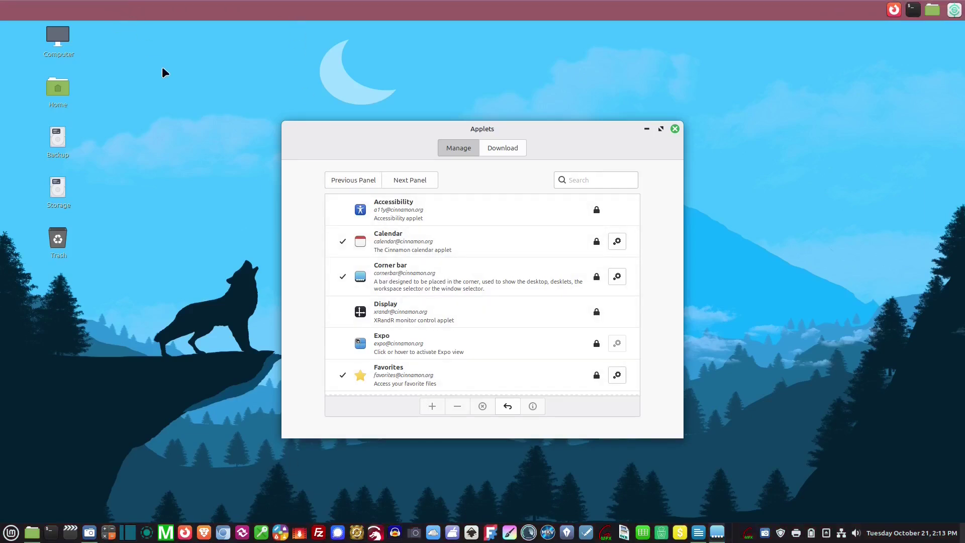
left_click(411, 180)
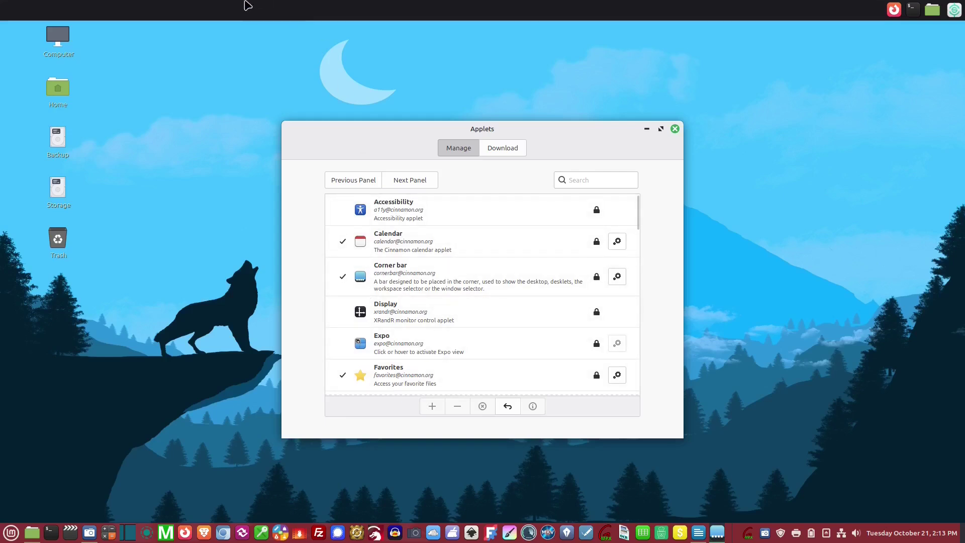
Add the Display applet to the top panel.
left_click(353, 180)
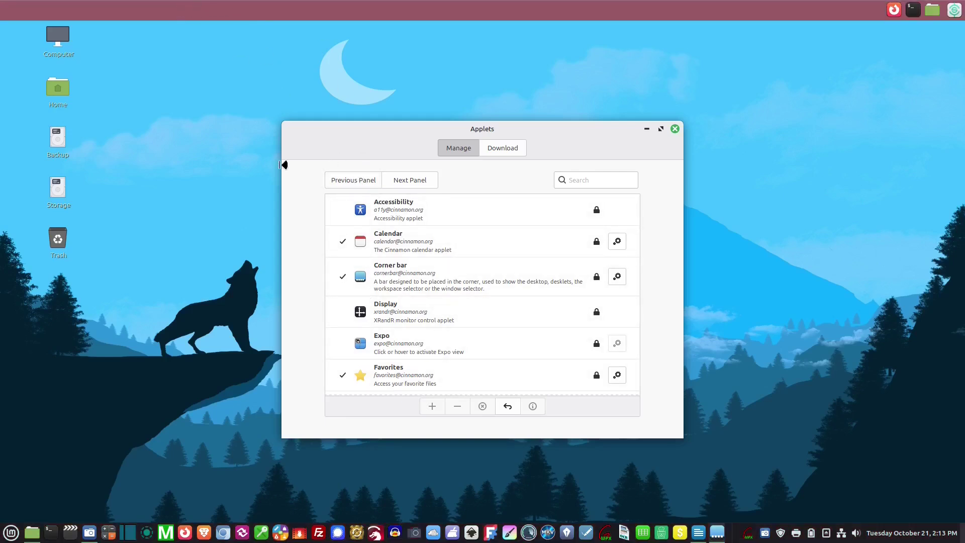
left_click(362, 312)
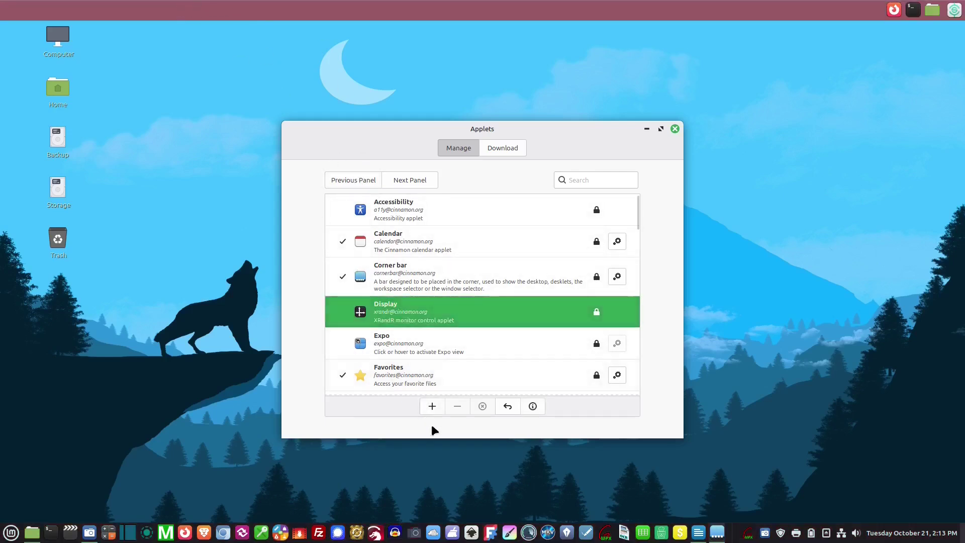
left_click(432, 407)
left_click(675, 129)
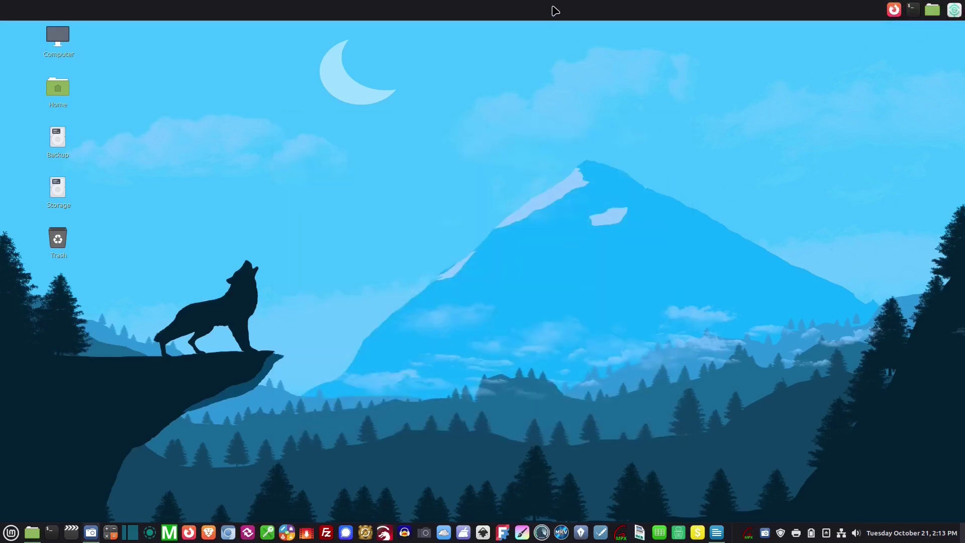
Remove the top panel, confirming with Yes.
right_click(555, 11)
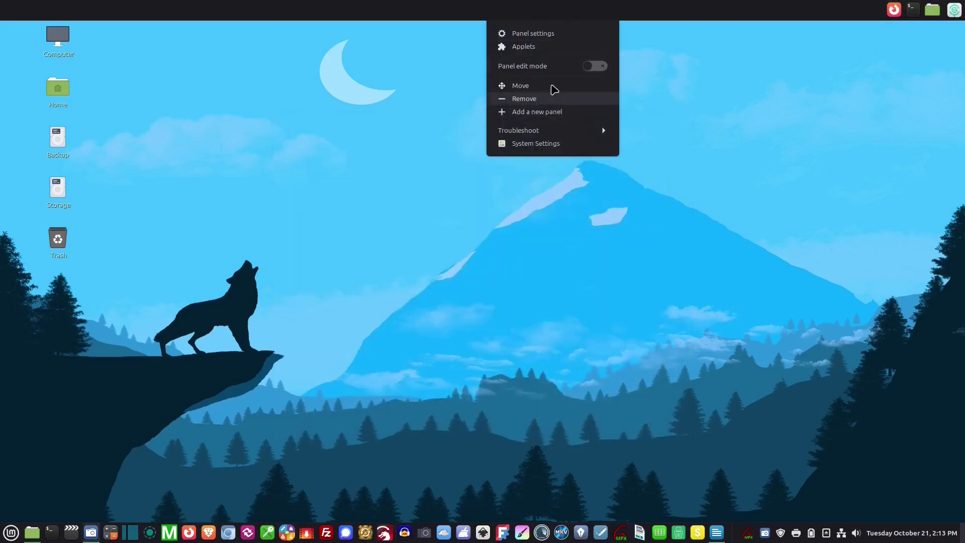
left_click(545, 98)
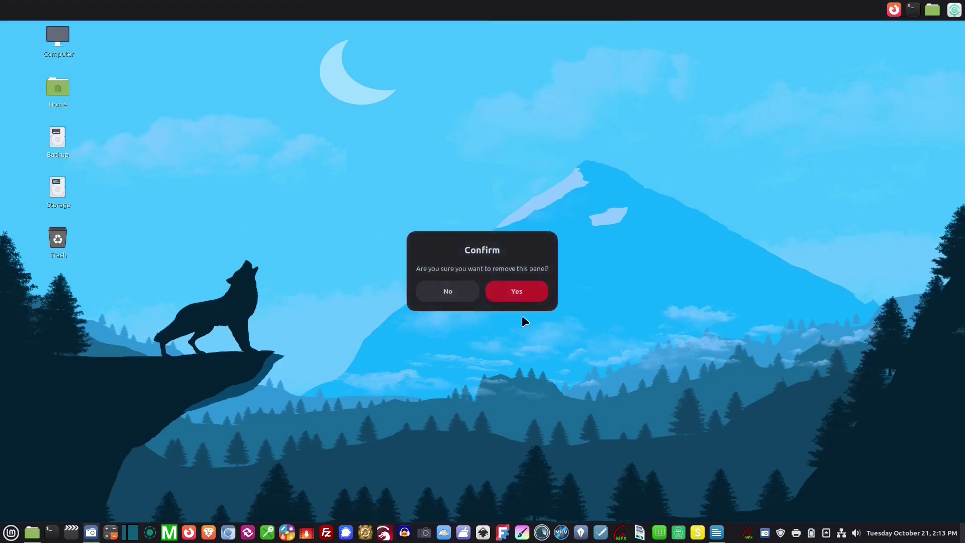
left_click(513, 289)
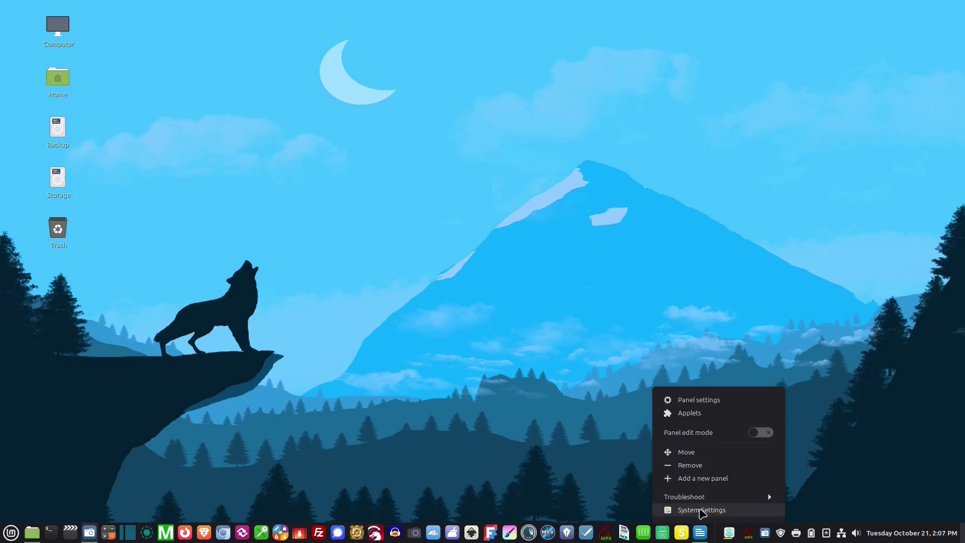
left_click(702, 510)
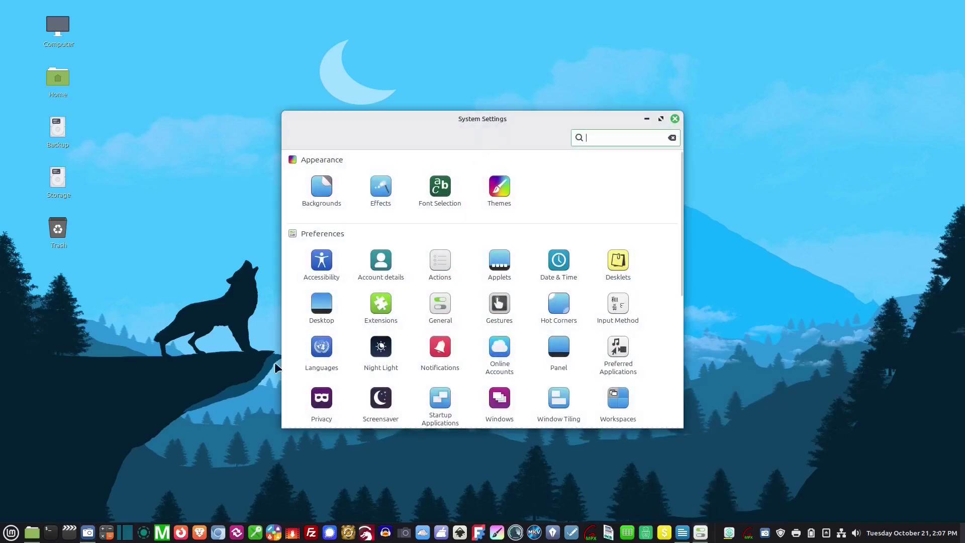
left_click(11, 534)
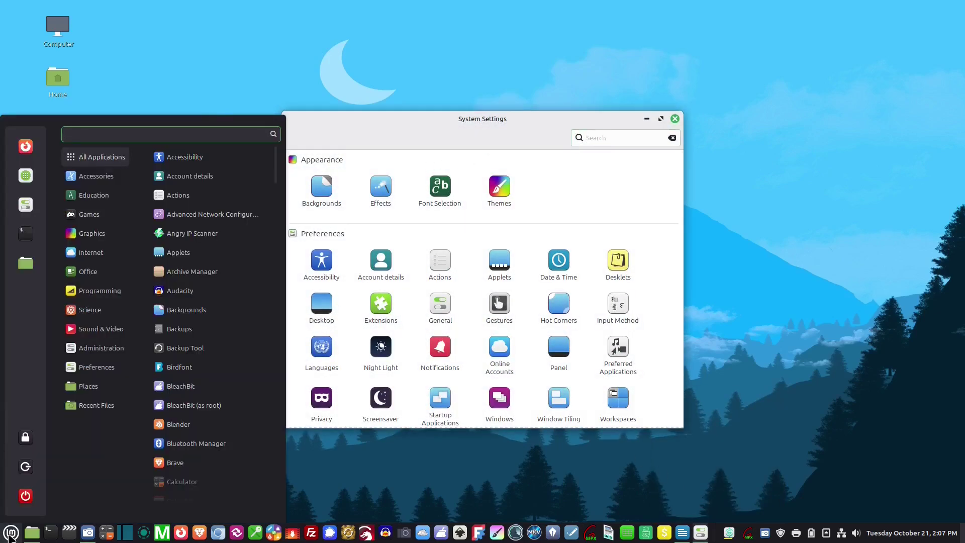
type("syst")
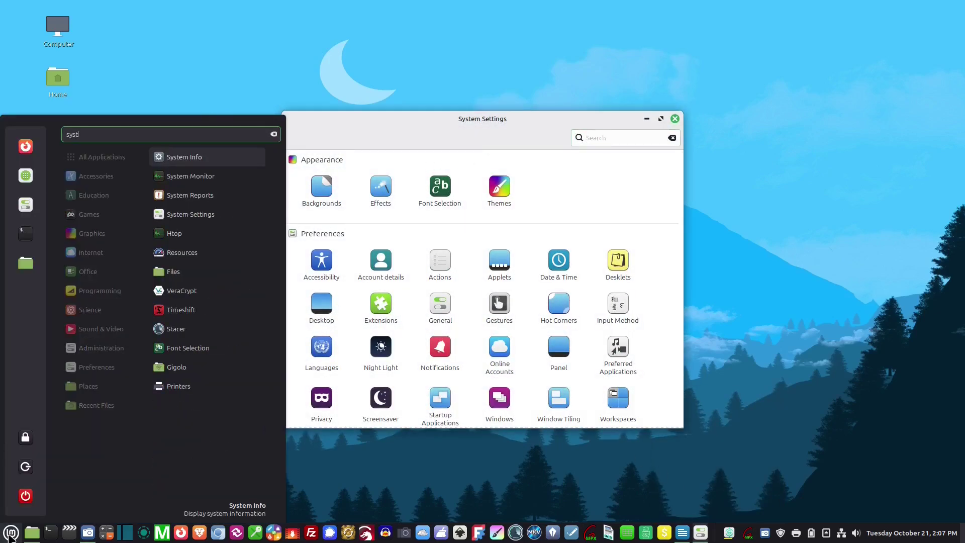
left_click(209, 217)
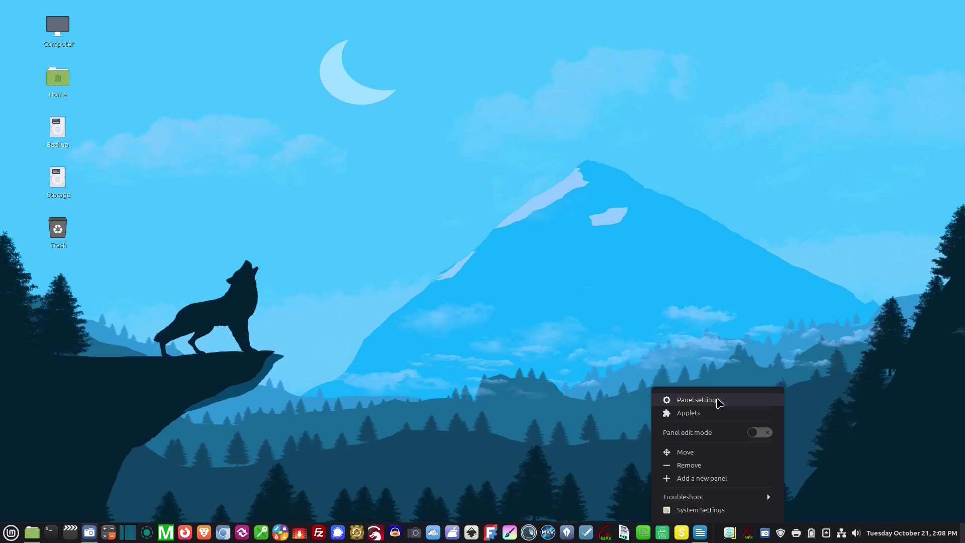
left_click(718, 400)
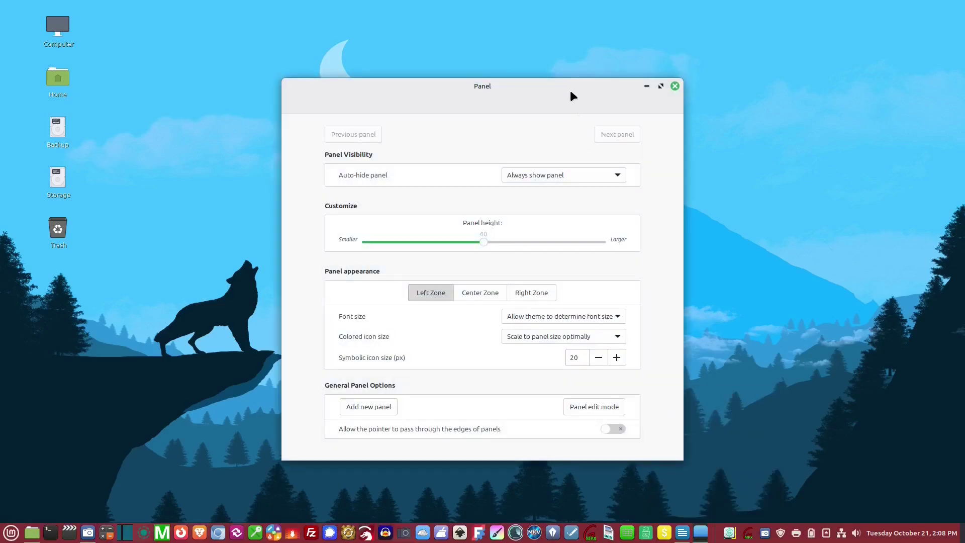
left_click(674, 87)
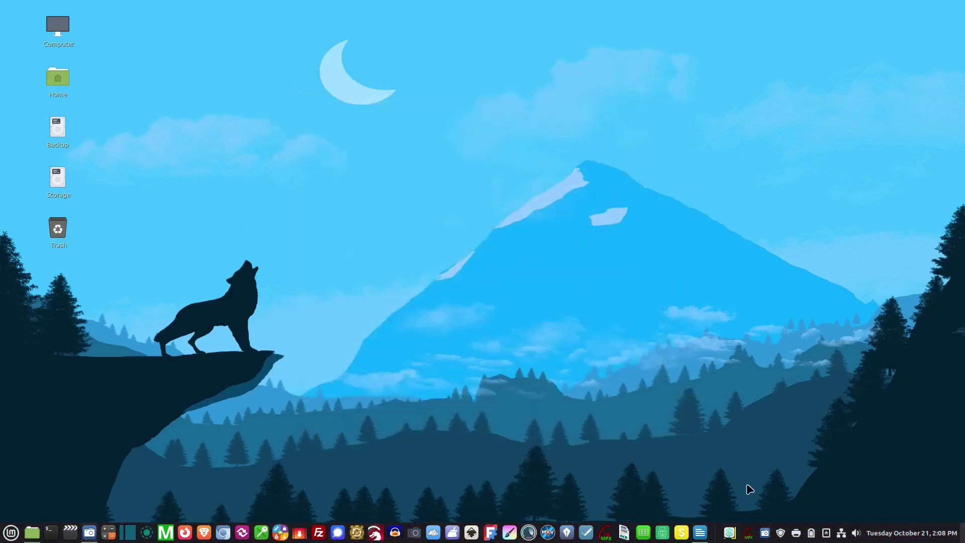
right_click(723, 537)
left_click(761, 433)
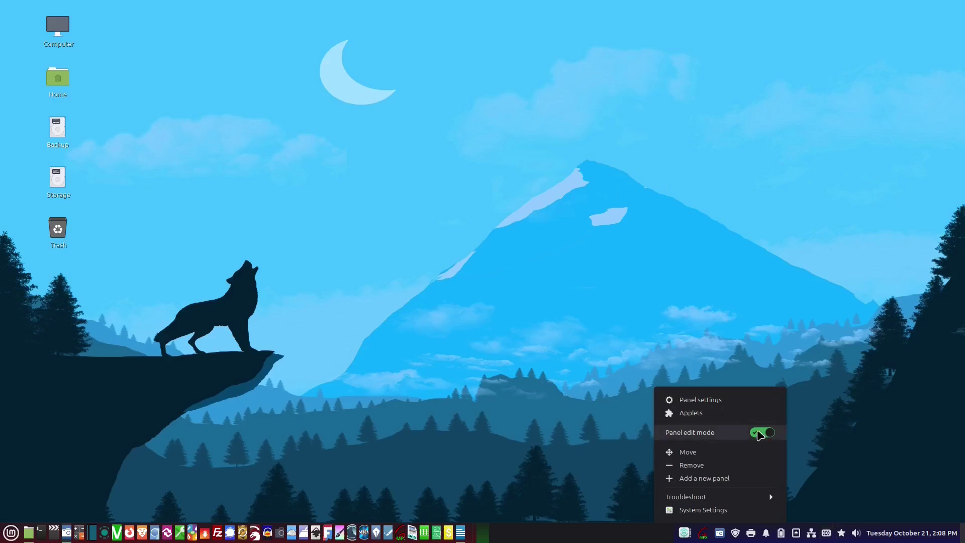
left_click(761, 433)
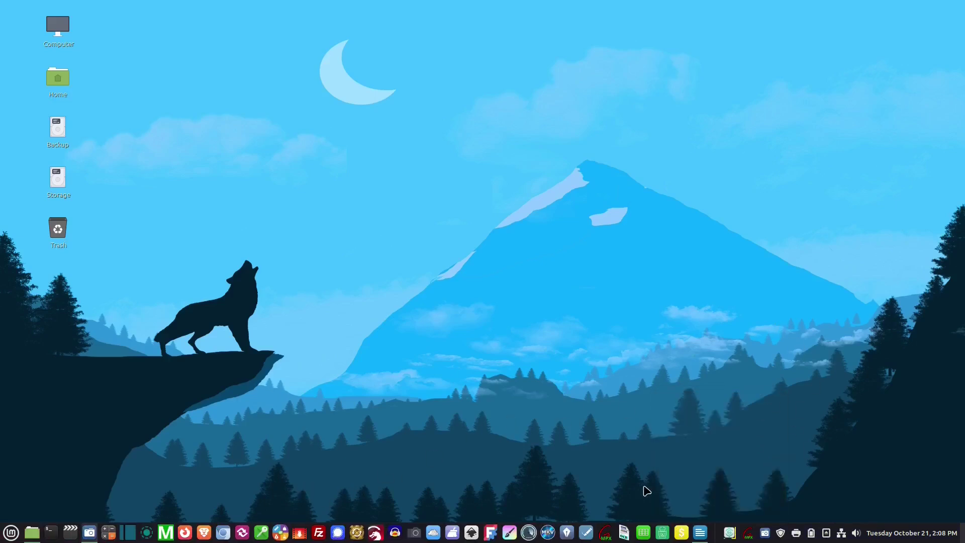
right_click(722, 534)
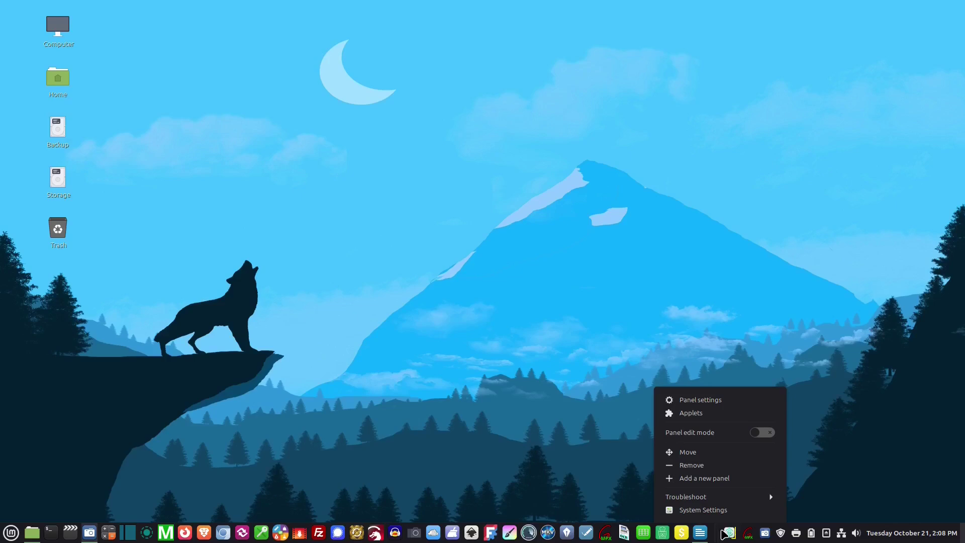
left_click(588, 280)
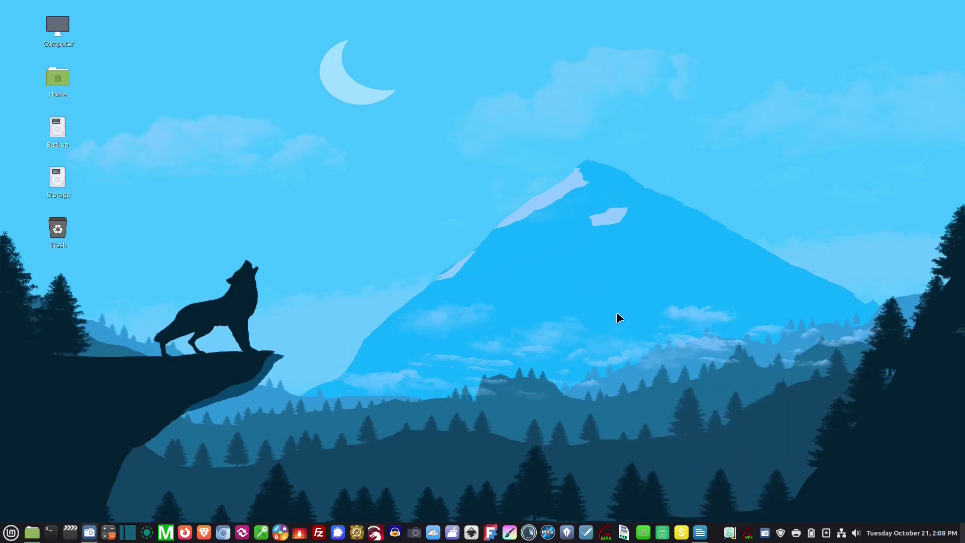